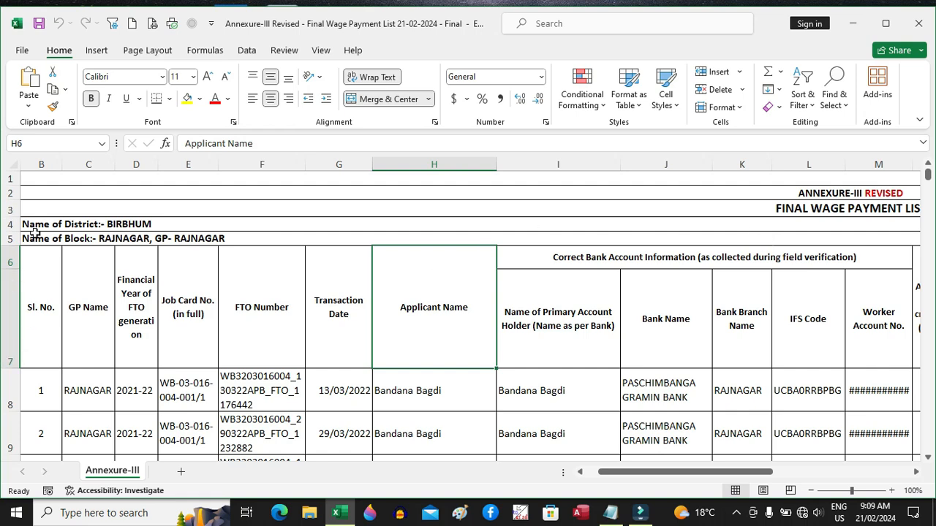
- Unmerge all cells on the Annexure-III sheet and delete the five title rows above the table header
left_click(12, 163)
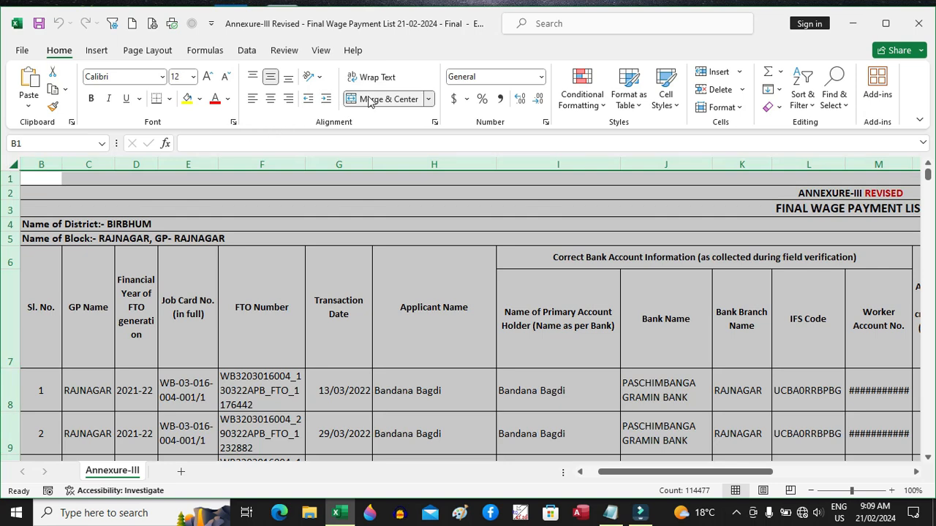
left_click(369, 100)
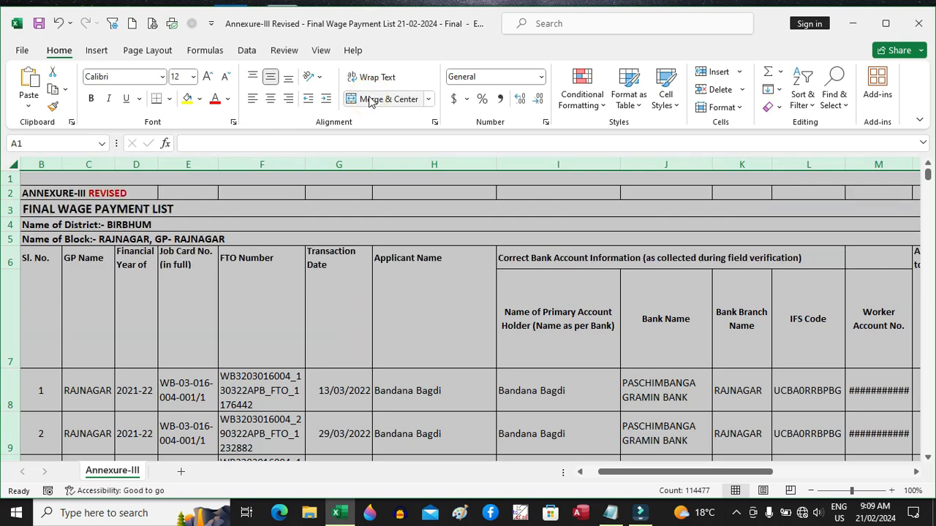
left_click(146, 317)
left_click_drag(15, 241, 13, 178)
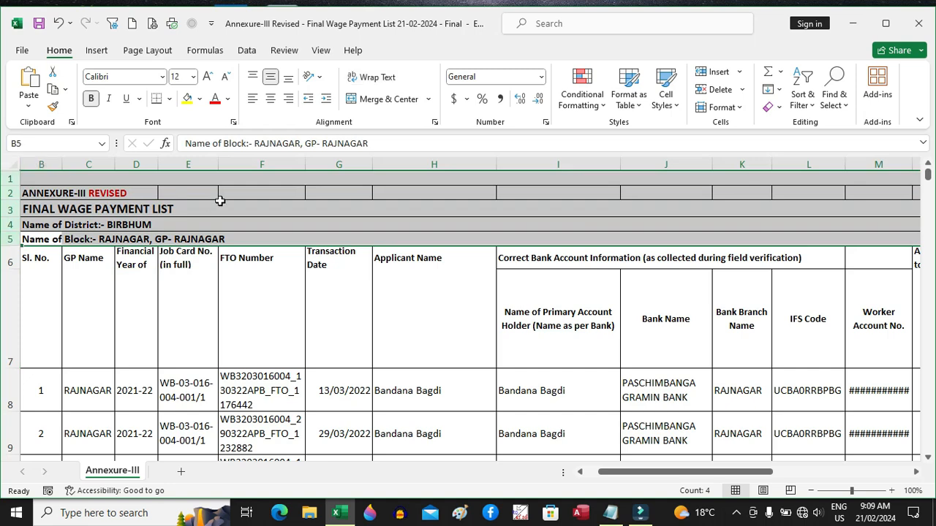
right_click(219, 200)
left_click(259, 354)
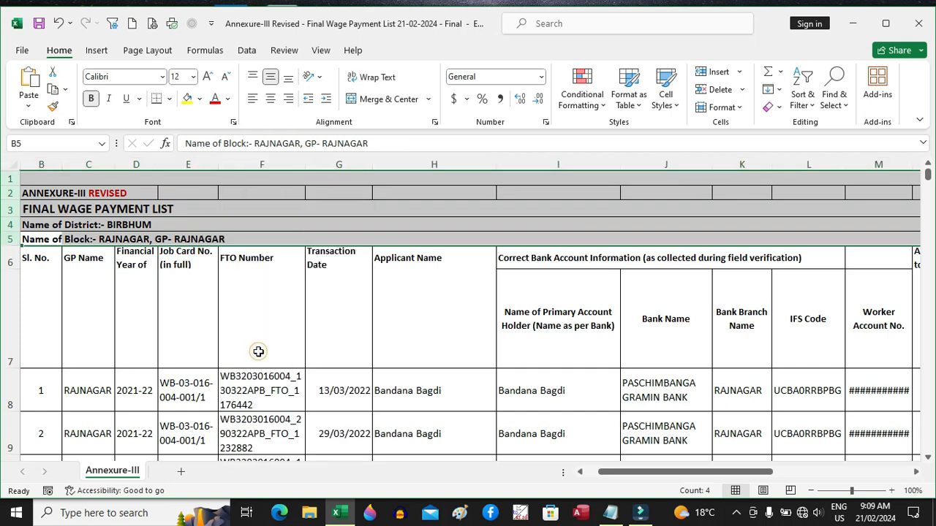
- Move the bank account sub-headings up into header row 1, replacing its contents, and delete the emptied row 2
left_click_drag(888, 233, 537, 226)
mouse_move(597, 199)
left_mouse_down()
mouse_move(607, 191)
mouse_move(593, 190)
left_mouse_up()
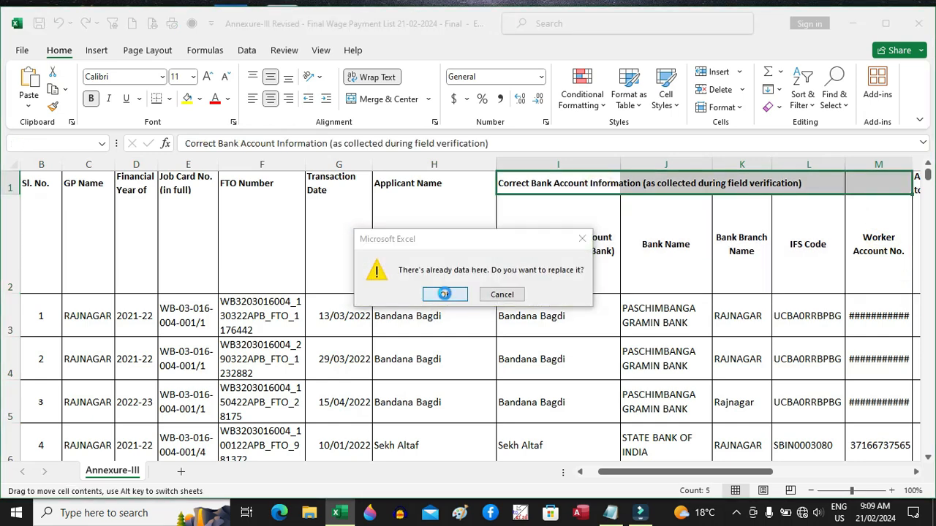
left_click(444, 293)
left_click(10, 241)
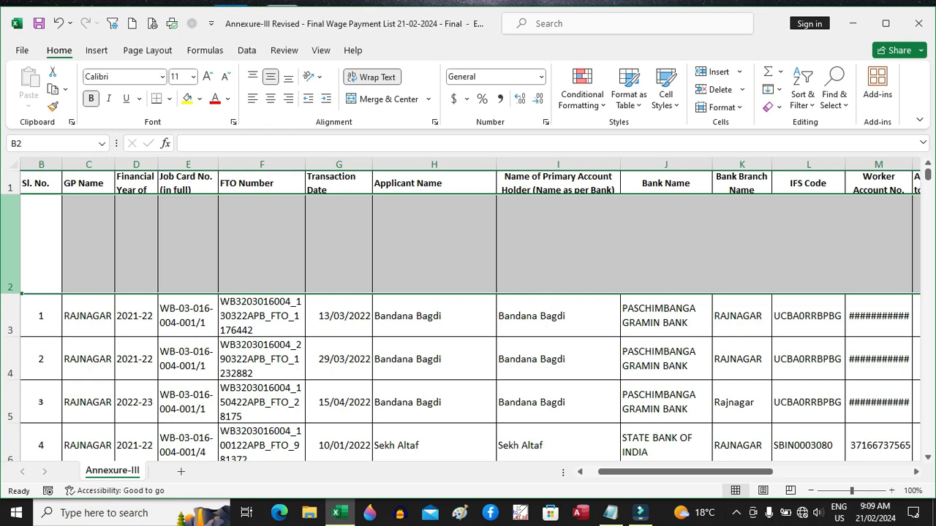
right_click(10, 245)
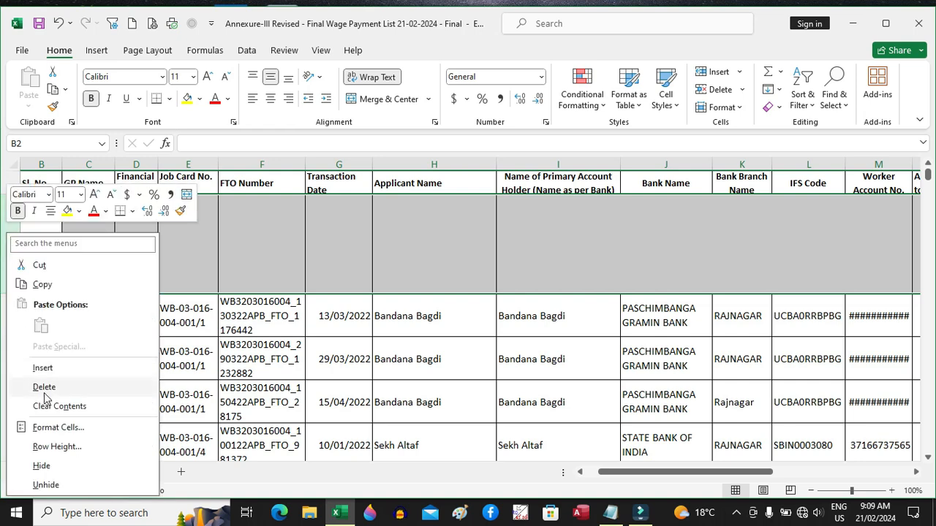
left_click(45, 397)
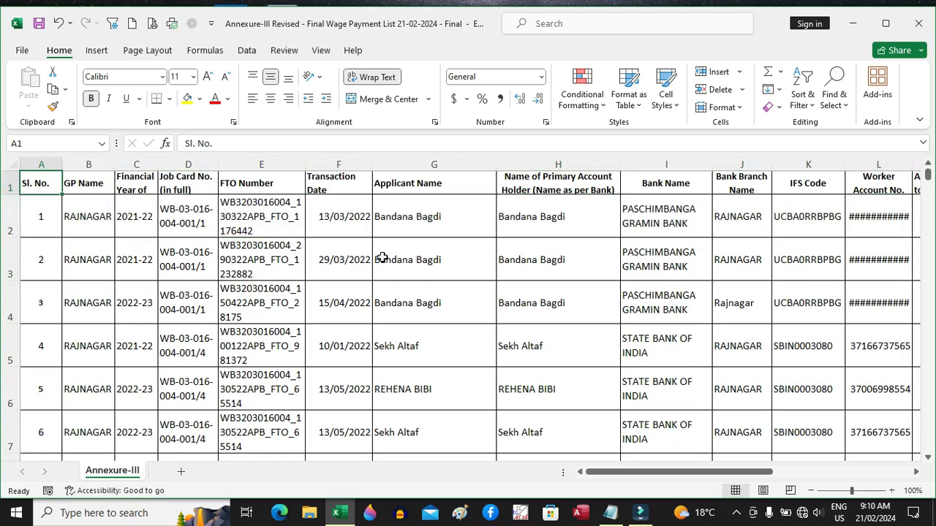
- Insert a column before FTO Number and head it "Jobcard and Name of Primary Account"
left_click(271, 164)
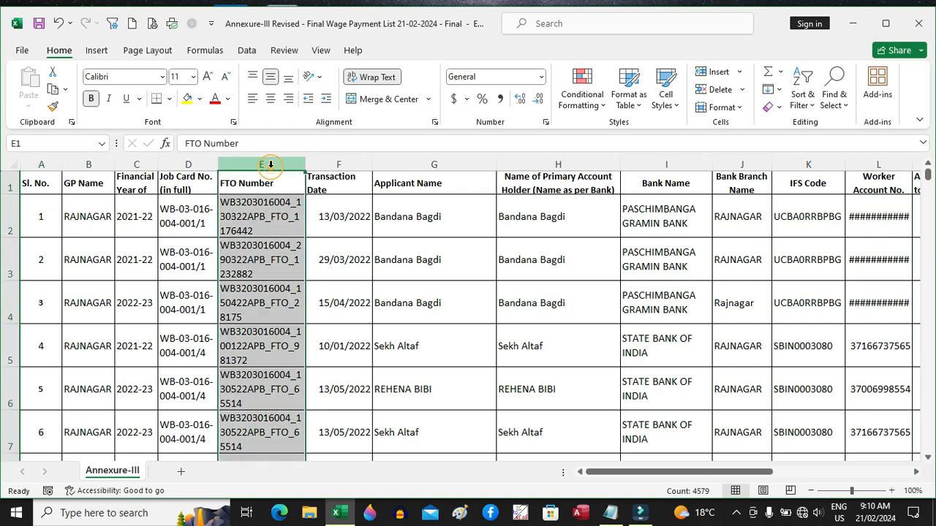
right_click(271, 170)
left_click(308, 303)
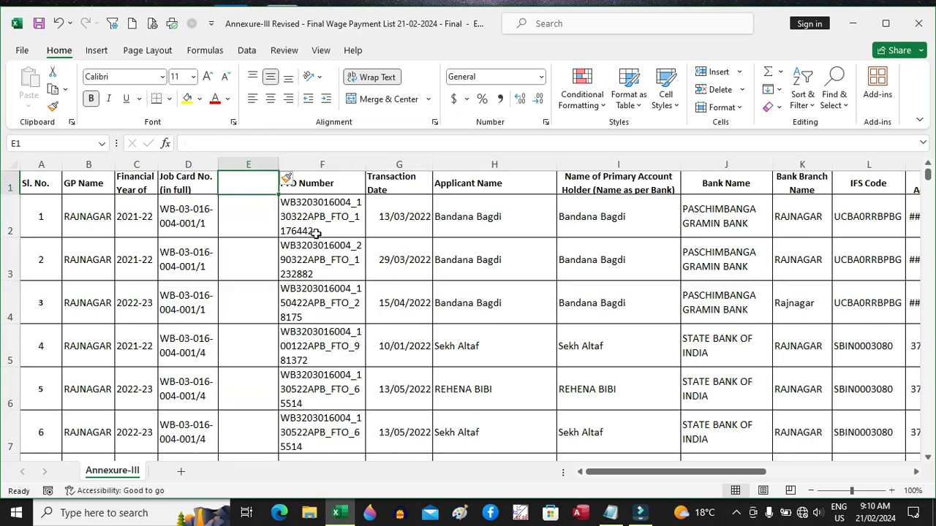
type("Jobcard and")
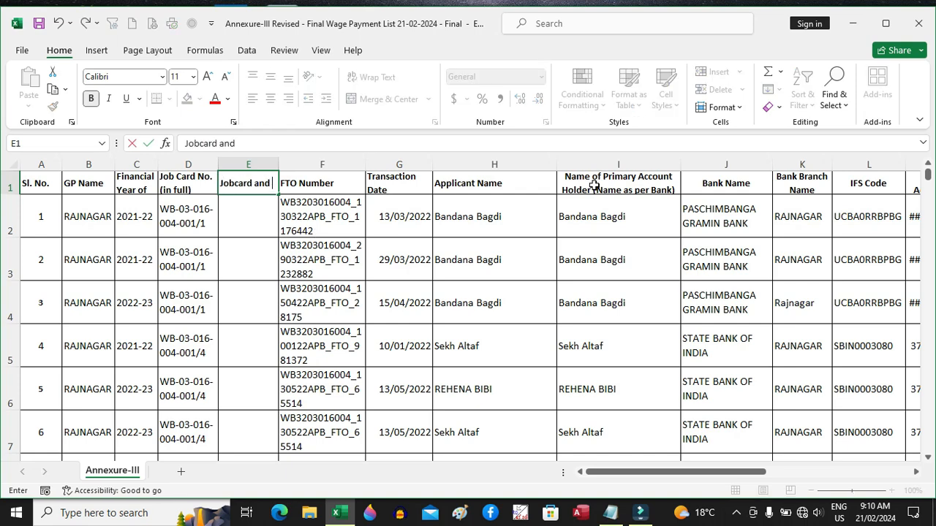
type(" Name of")
key("Return")
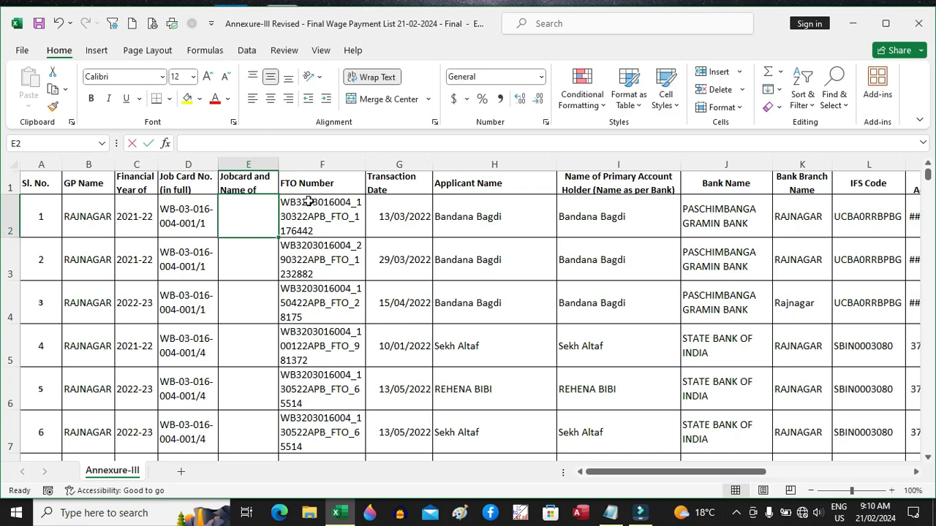
- Fill the new column from E2 down with the formula =D2&"_"&I2 and save the workbook
type("=")
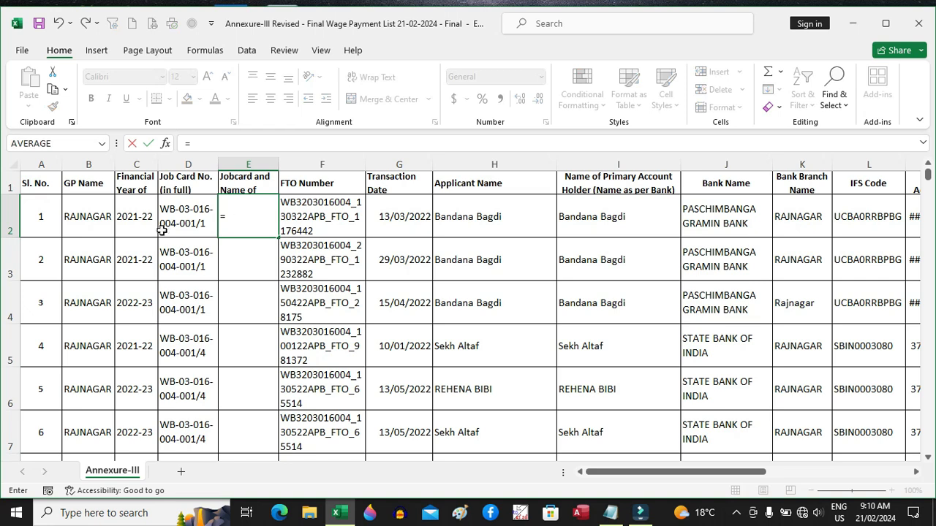
left_click(200, 220)
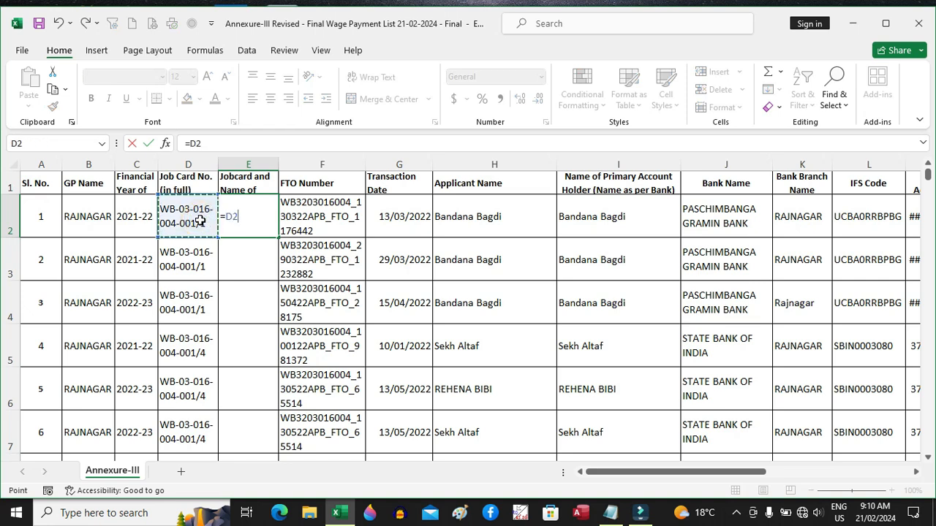
type("&")
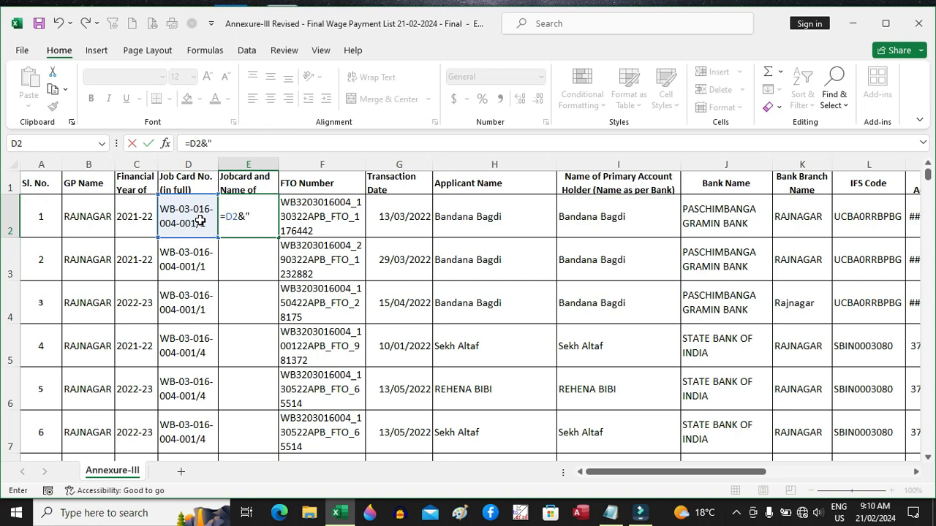
type("\"_\"&")
left_click(607, 218)
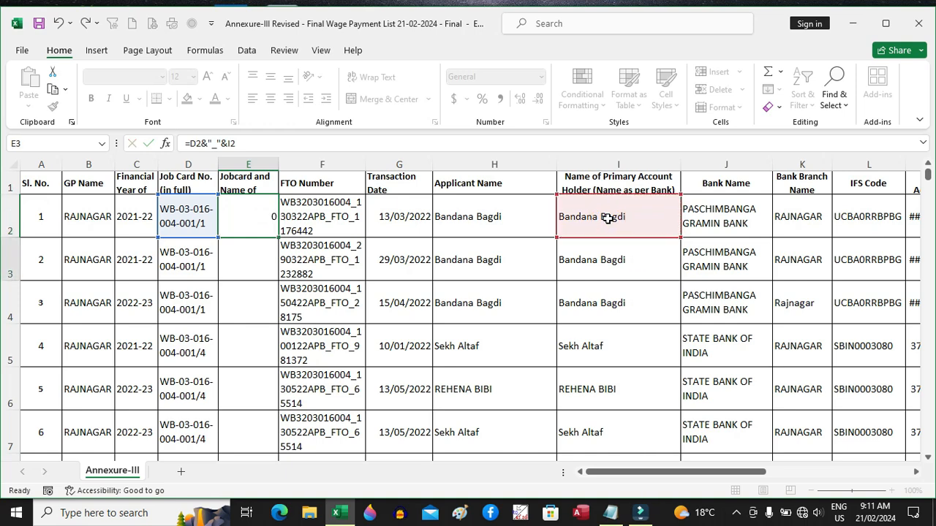
key("Return")
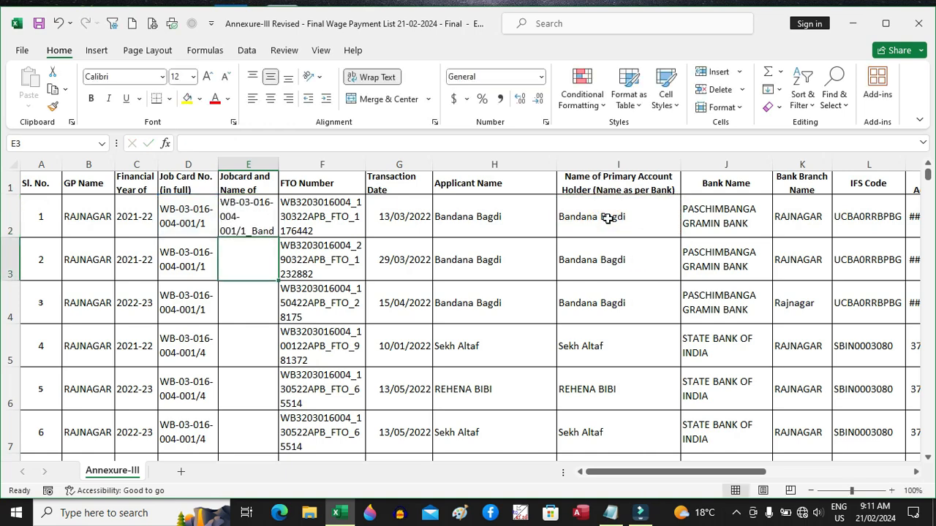
left_click(257, 220)
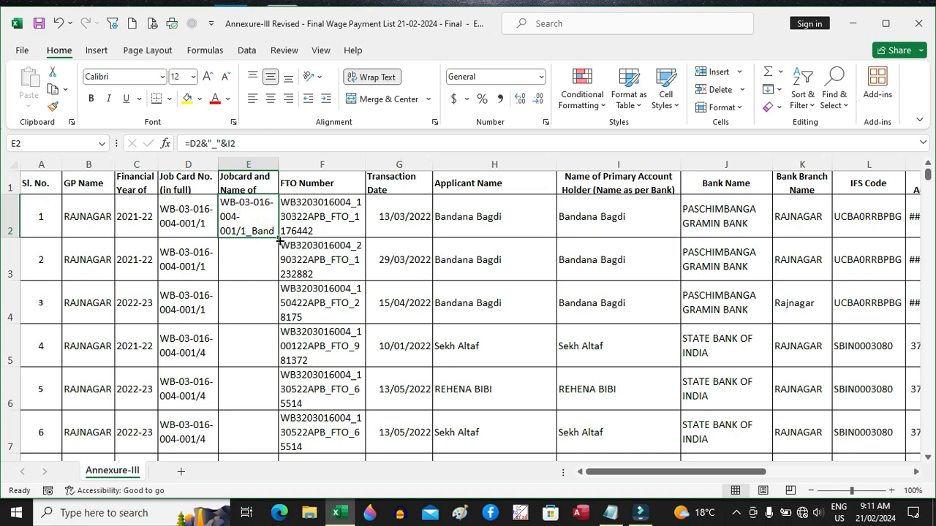
double_click(278, 238)
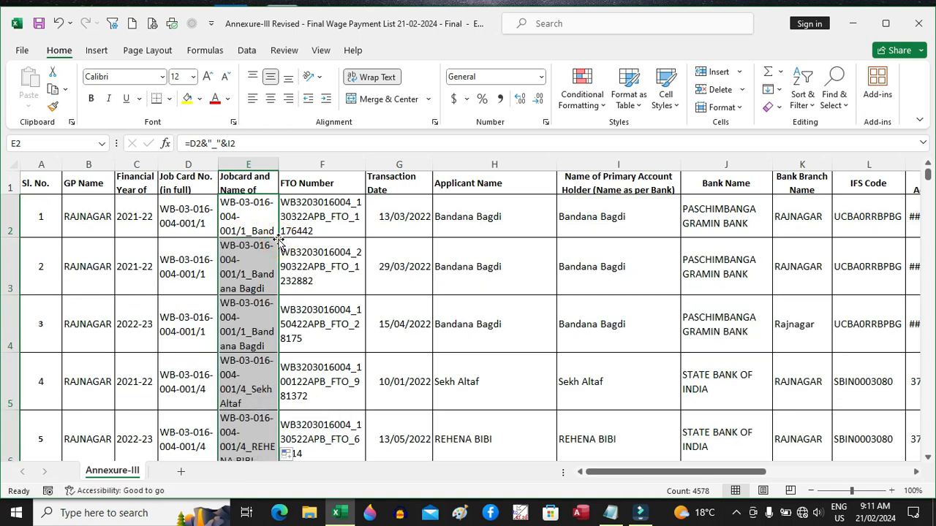
left_click(39, 23)
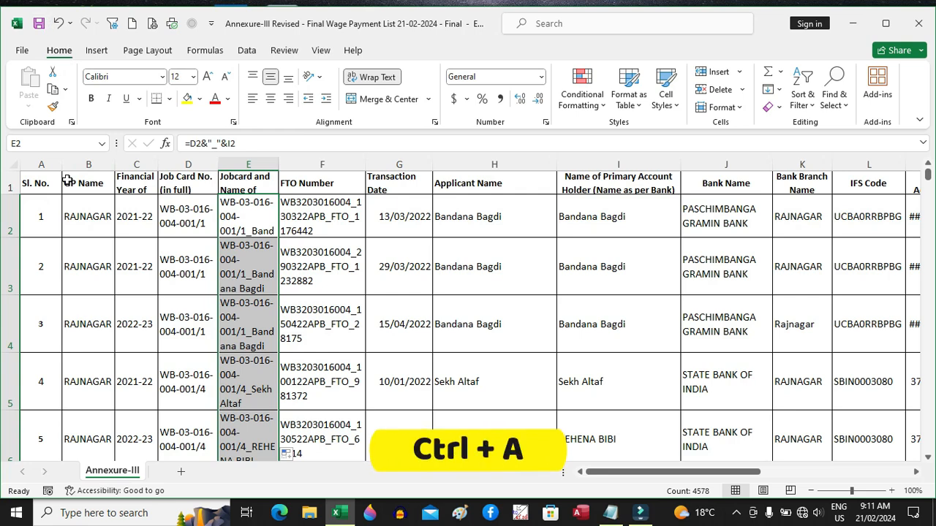
- Create a PivotTable from the whole table on a new worksheet, with Jobcard and Name of Primary Account as the row field
key("ctrl+a")
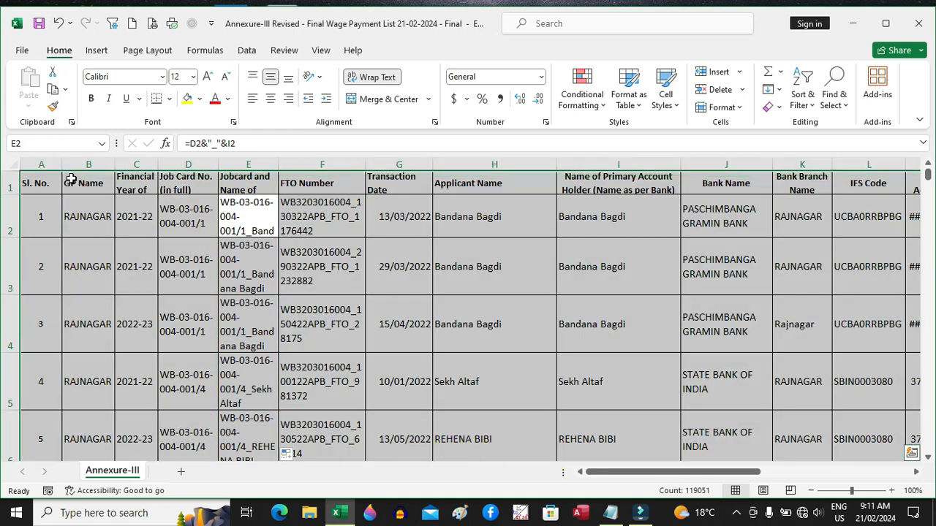
left_click(97, 50)
left_click(35, 79)
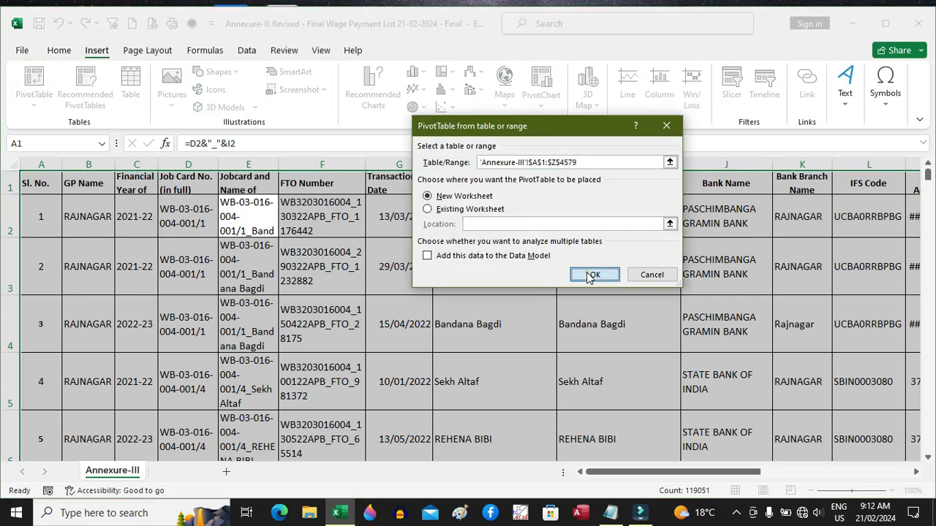
left_click(592, 275)
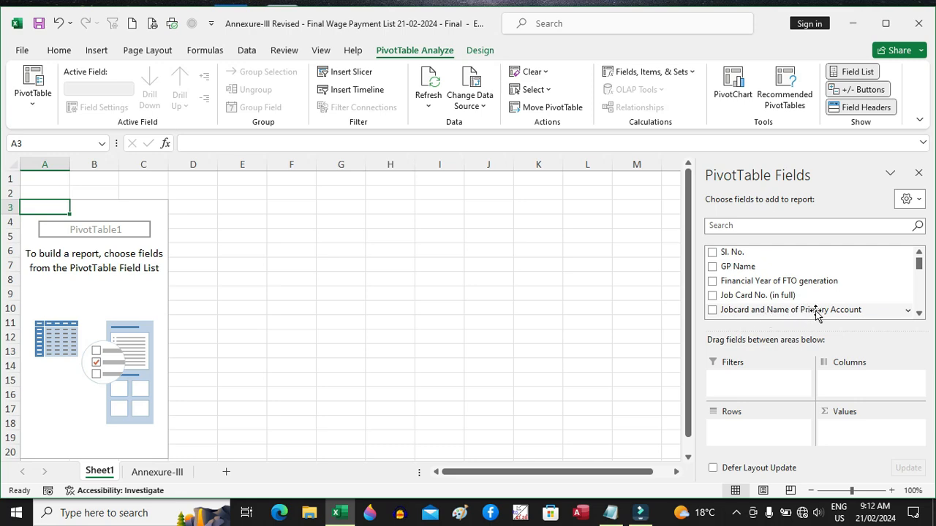
left_click_drag(823, 311, 758, 434)
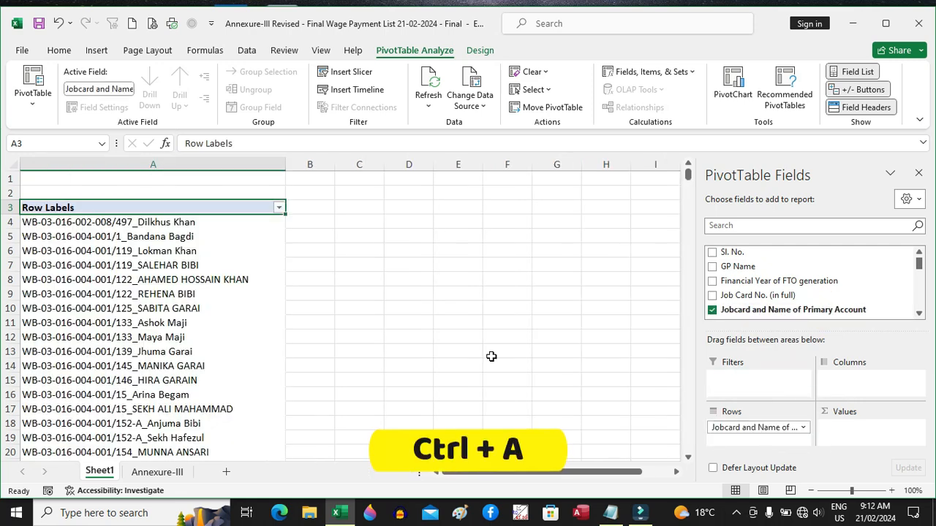
- Replace the entire PivotTable with its plain values in place and save the workbook
key("ctrl+a")
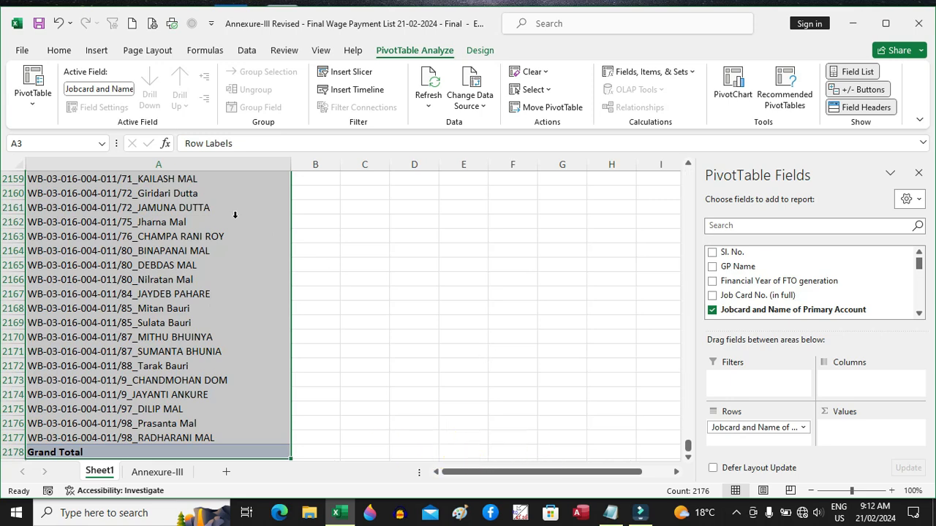
left_click(59, 50)
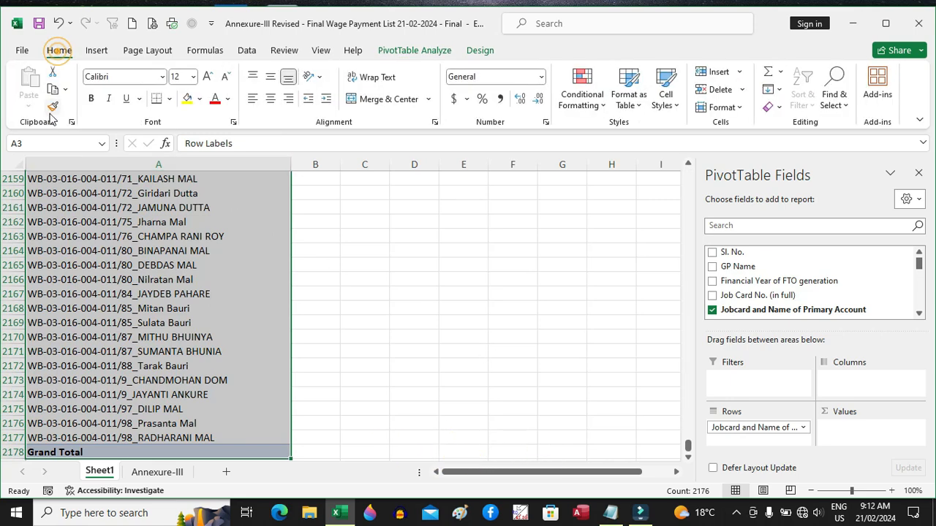
left_click(52, 88)
left_click(29, 109)
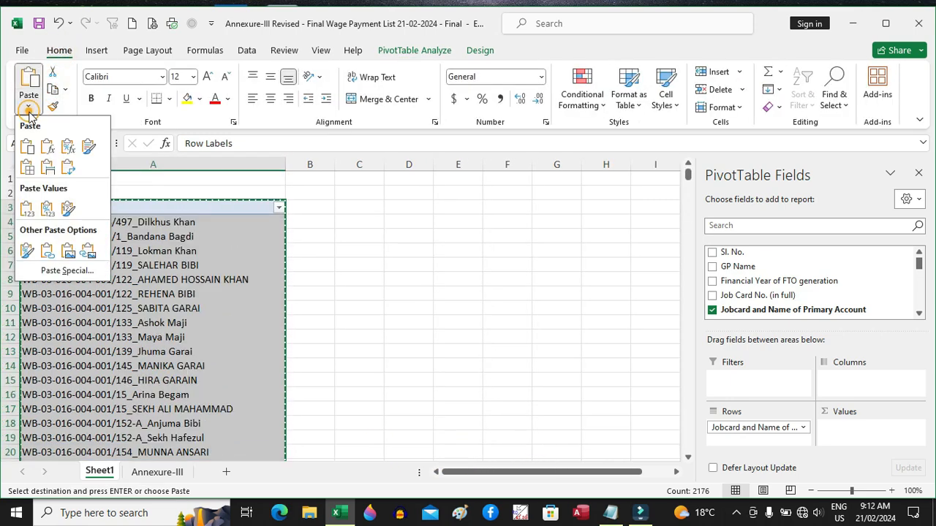
left_click(27, 209)
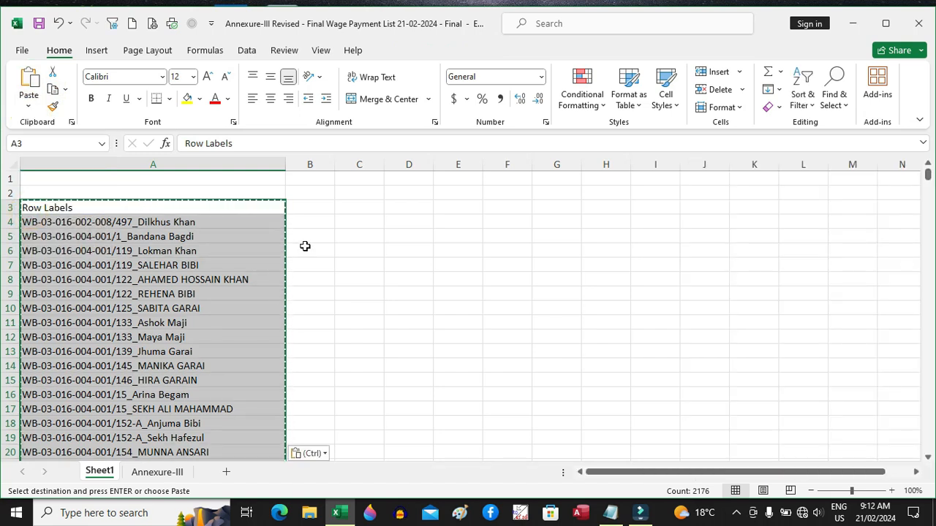
left_click(39, 24)
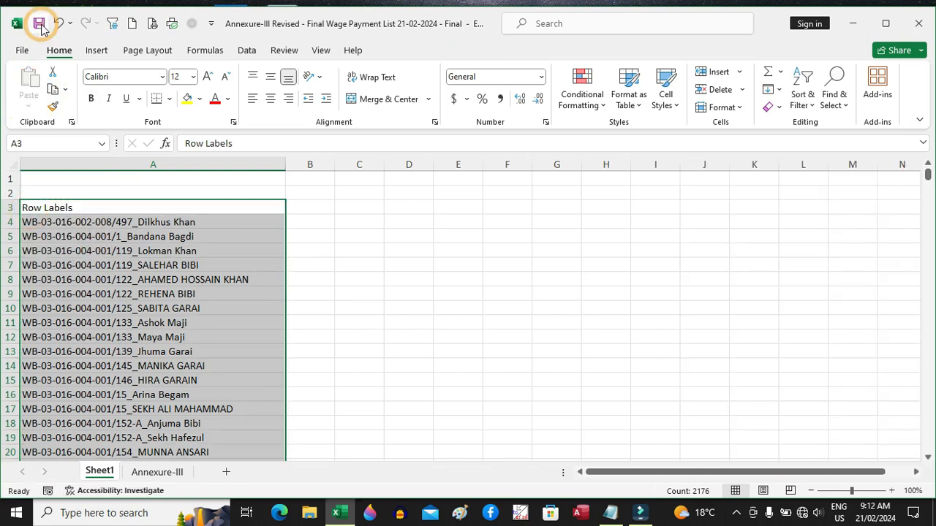
- Widen column B beside the row labels and enter the heading "Account No" in B3
left_click(310, 221)
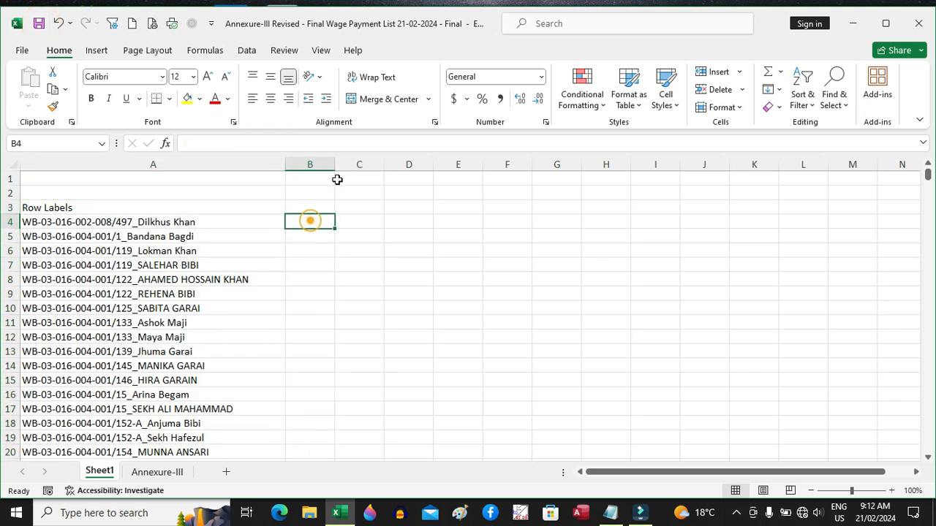
left_click_drag(329, 163, 416, 164)
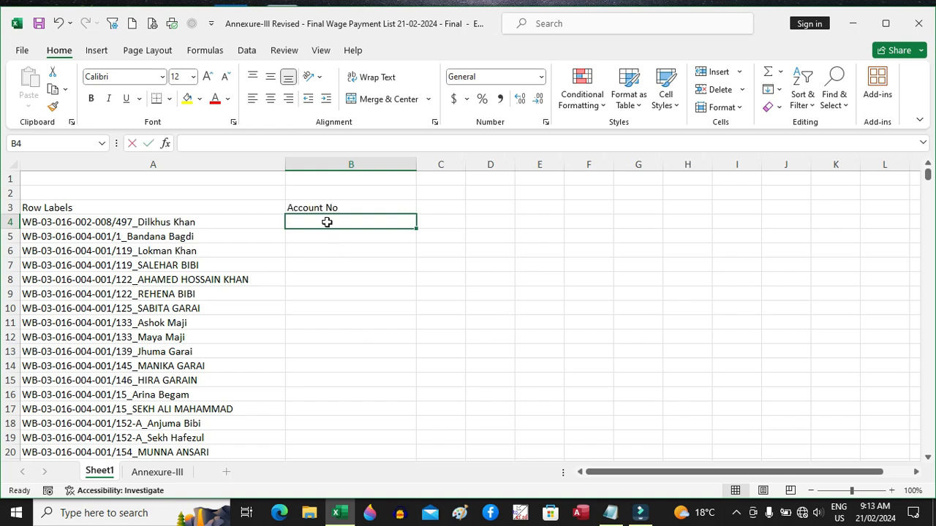
- Start a VLOOKUP formula in B4 with A4 as the lookup value and the Annexure-III sheet as the table source
type("=")
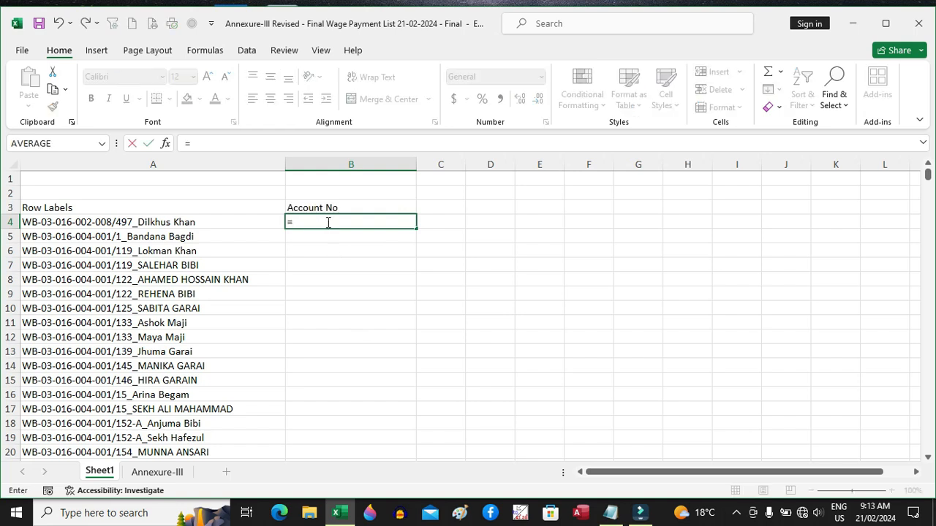
type("vl")
key("Tab")
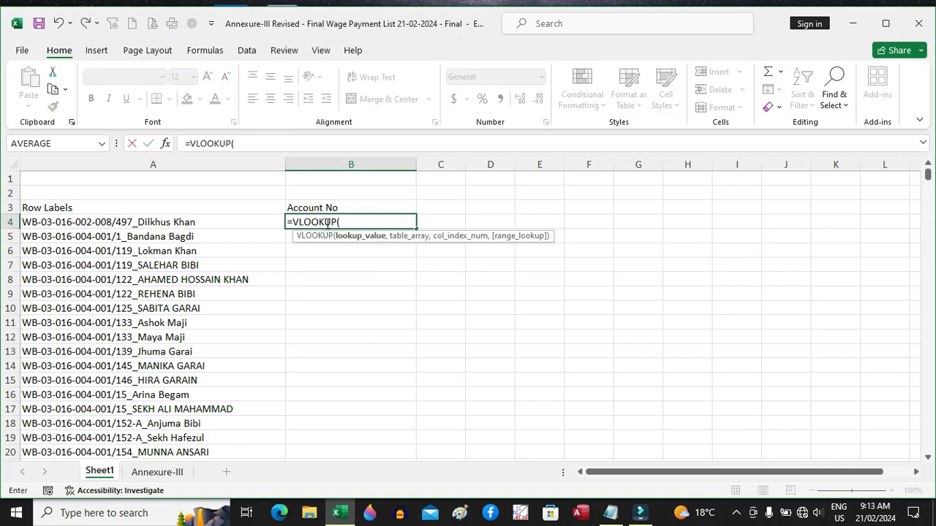
left_click(248, 222)
type(",")
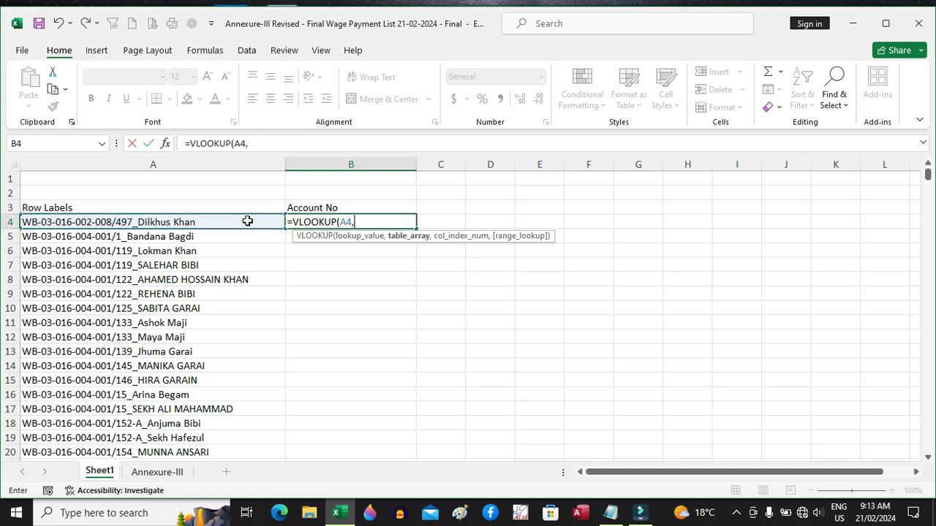
left_click(166, 474)
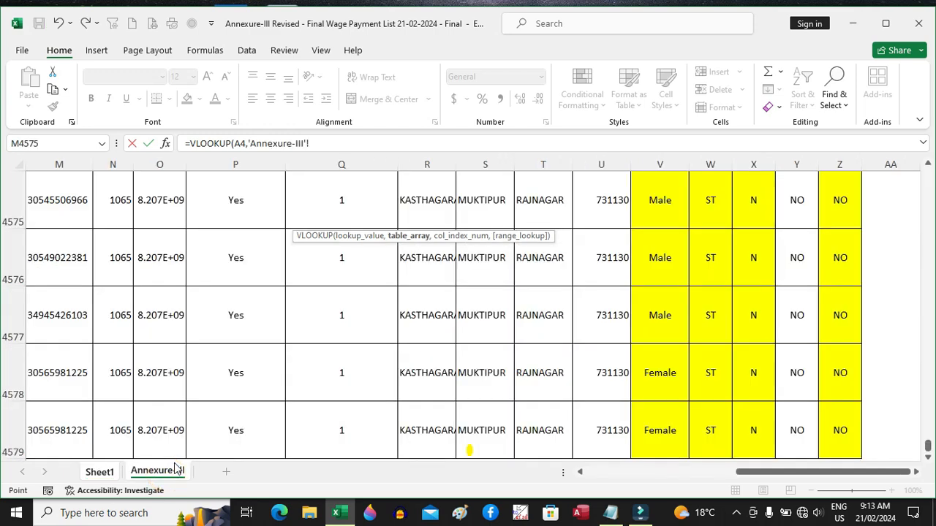
key("ctrl+Home")
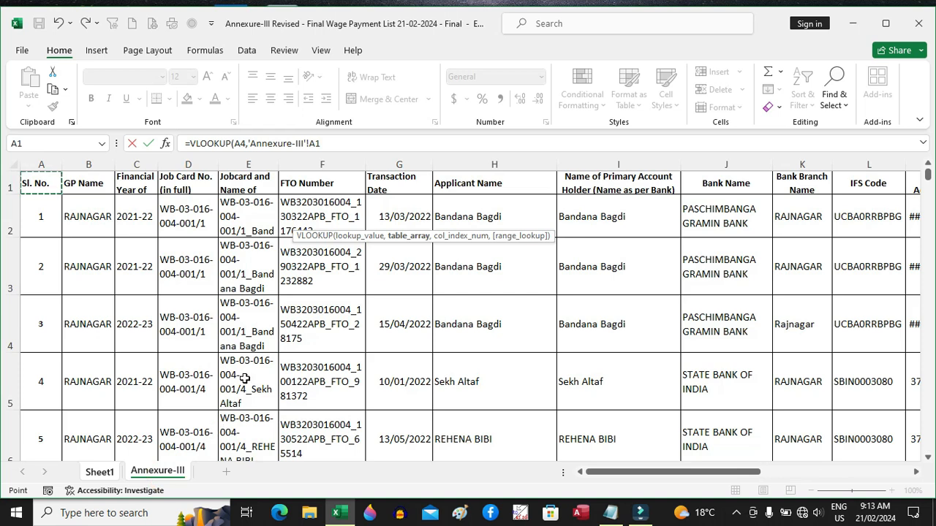
- Count the header columns from the combined jobcard and name column E through column M to determine the lookup column index
left_click(259, 186)
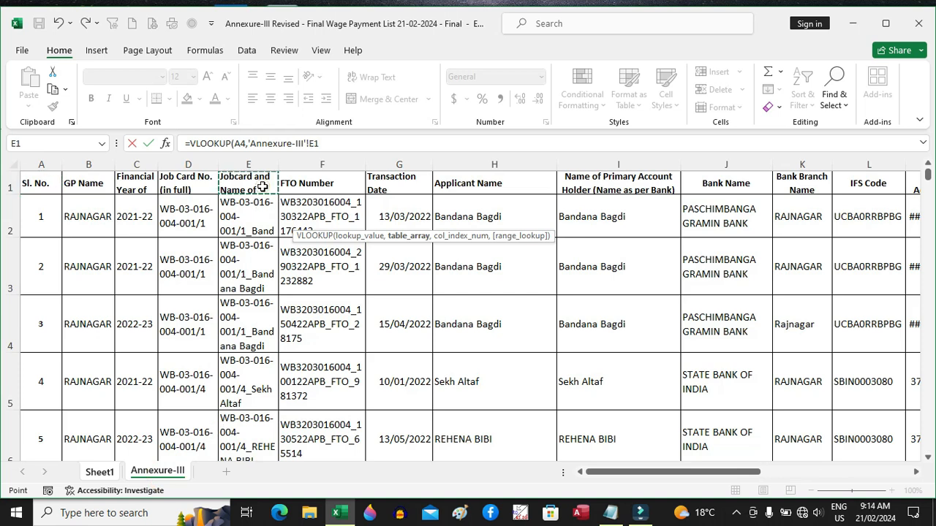
left_click(303, 182)
left_click(392, 182)
left_click(484, 183)
left_click(618, 186)
left_click(709, 183)
left_click(811, 181)
left_click(870, 181)
left_click(912, 183)
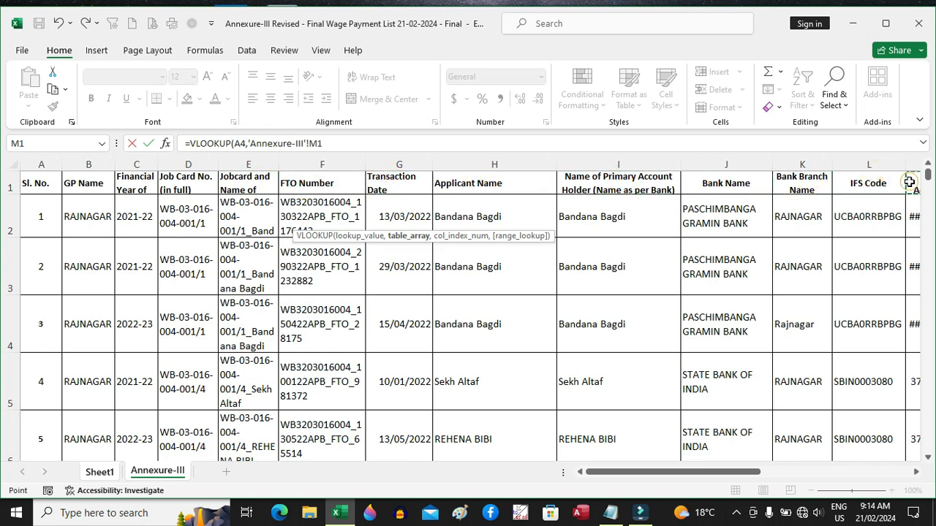
- Set the VLOOKUP table range to E1:Z4579 on Annexure-III, with column index 9 and exact match 0
left_click(249, 181)
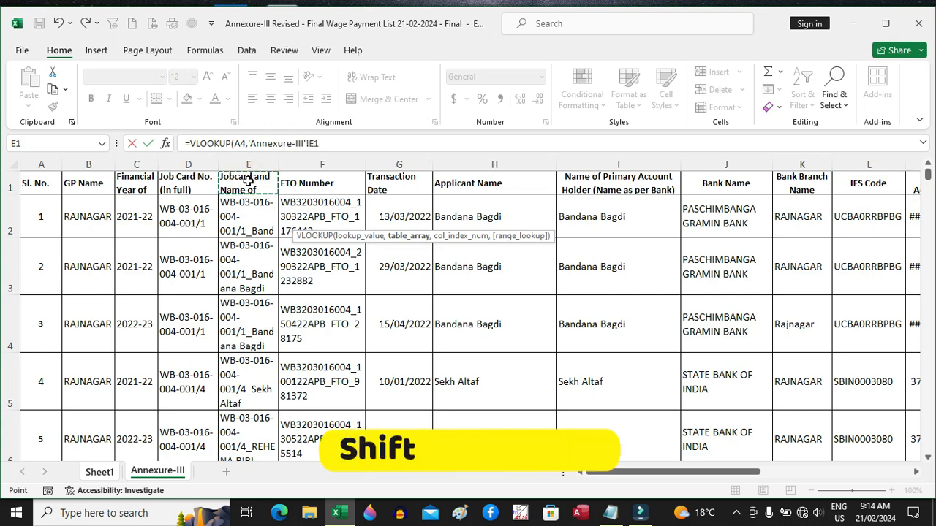
key("ctrl+shift+End")
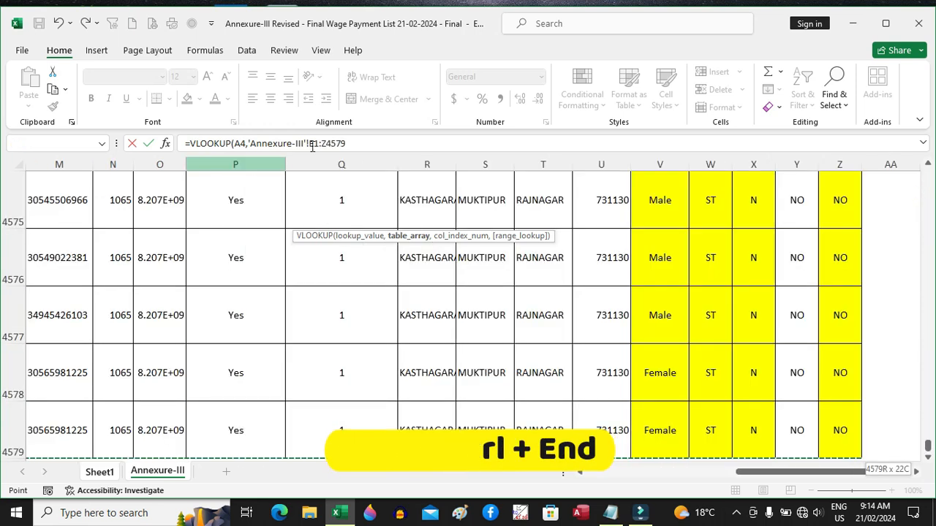
left_click(365, 142)
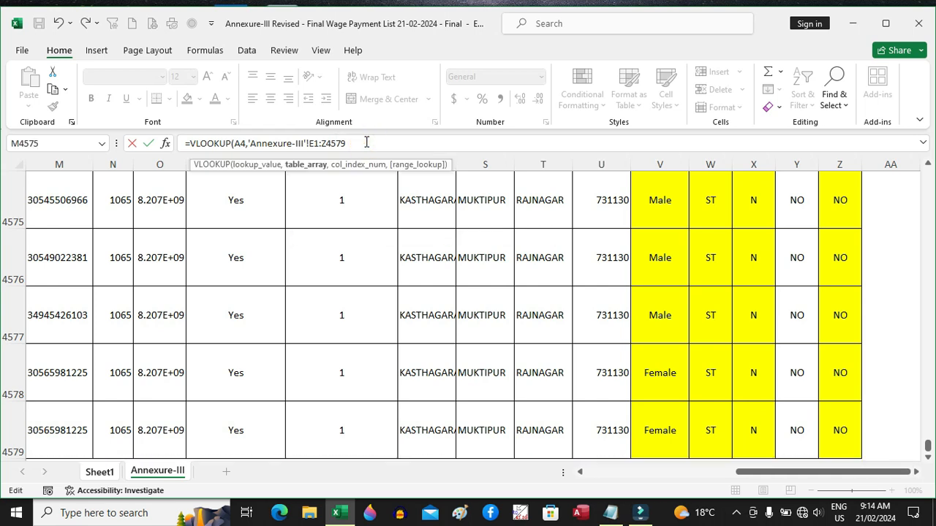
type(",9,")
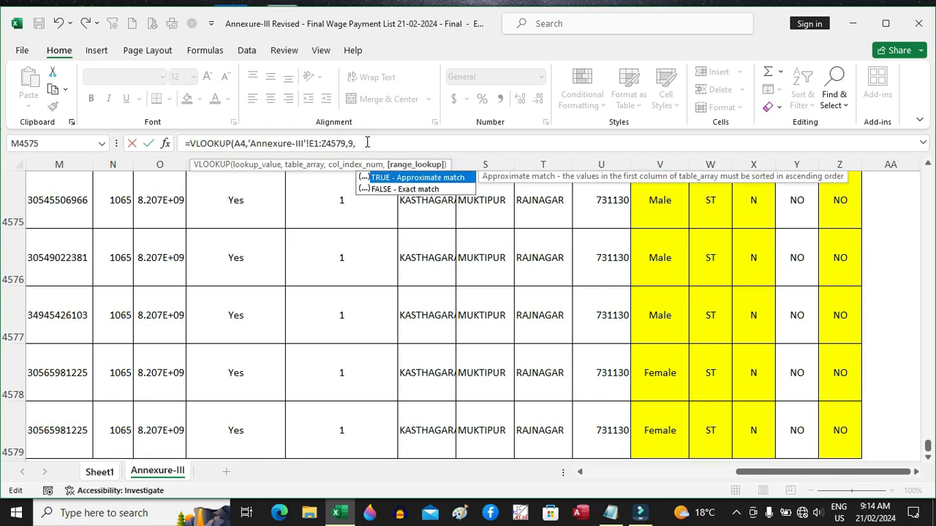
type("0)")
- Make the VLOOKUP table range absolute as $E$1:$Z$4579 and enter the formula in B4
left_click(313, 143)
key("F4")
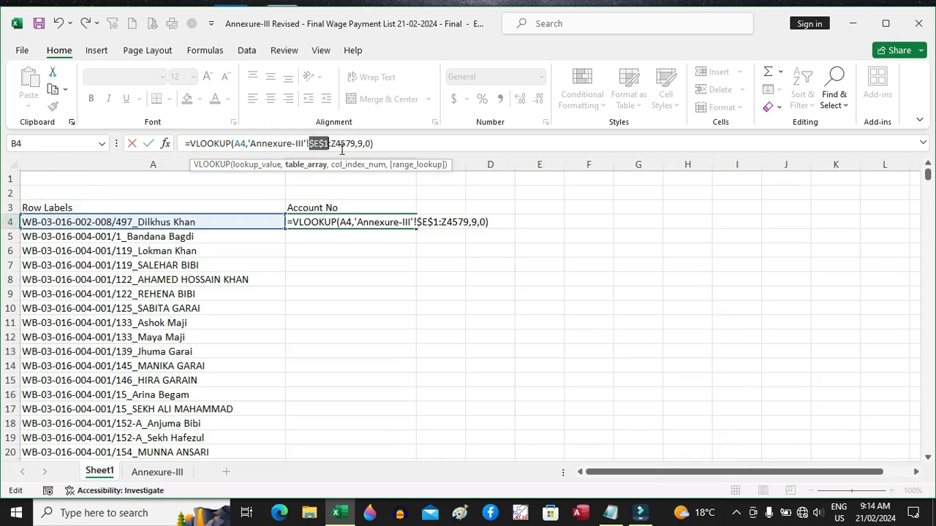
double_click(348, 142)
key("F4")
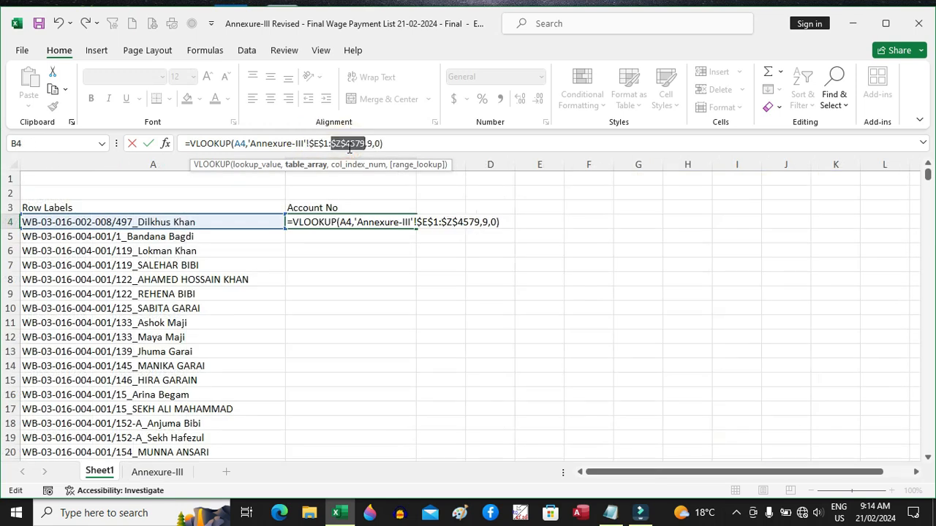
key("Return")
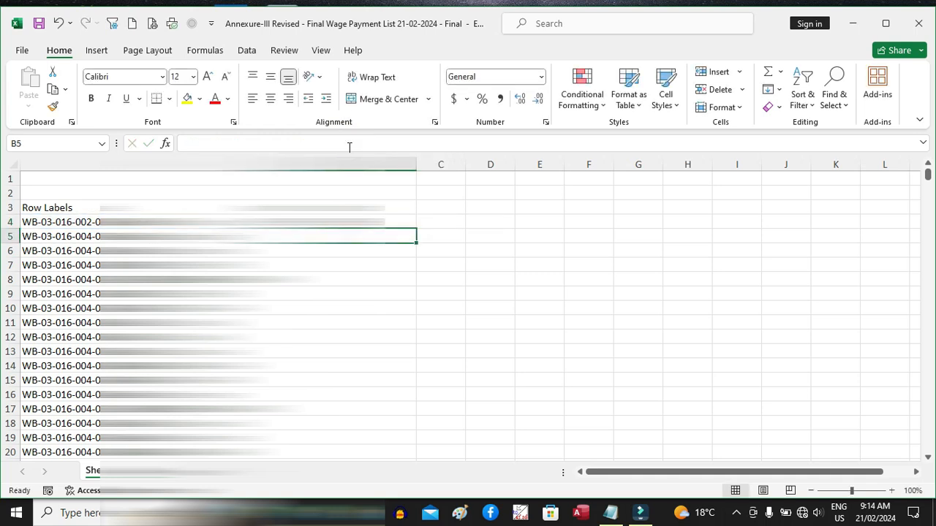
- Fill the B4 lookup formula down the Account No column and replace the formulas with their plain values
left_click(388, 222)
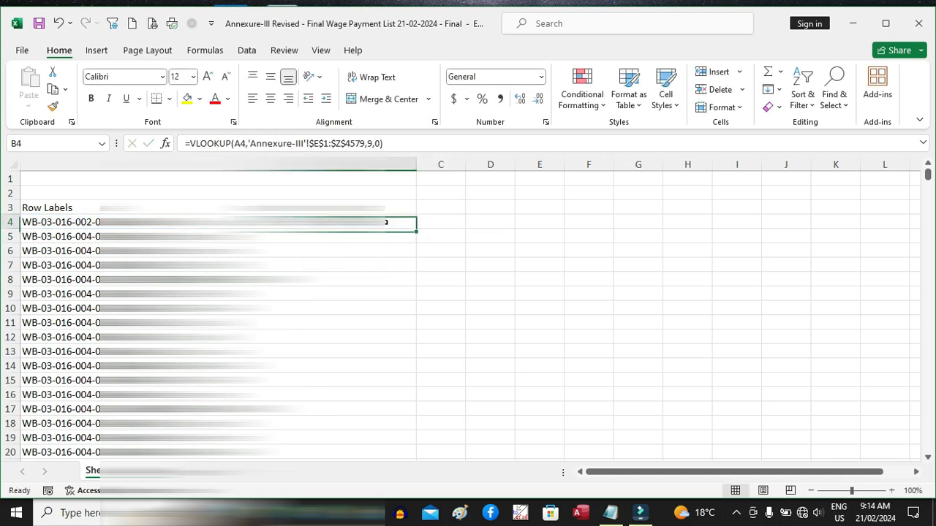
double_click(417, 230)
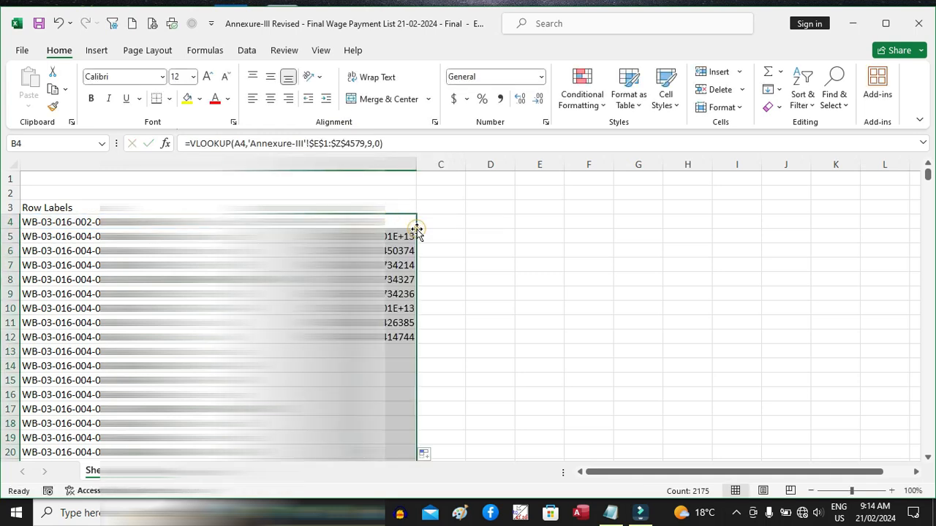
left_click(53, 89)
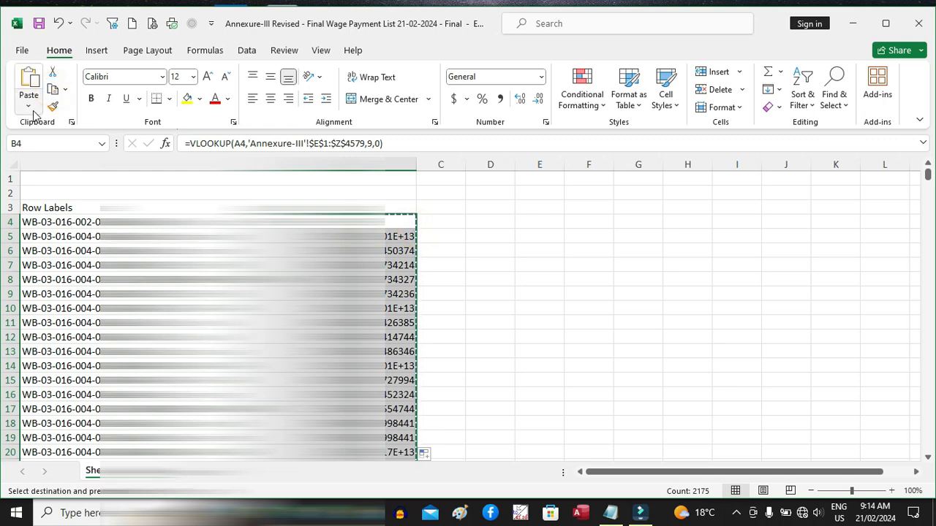
left_click(28, 106)
left_click(26, 209)
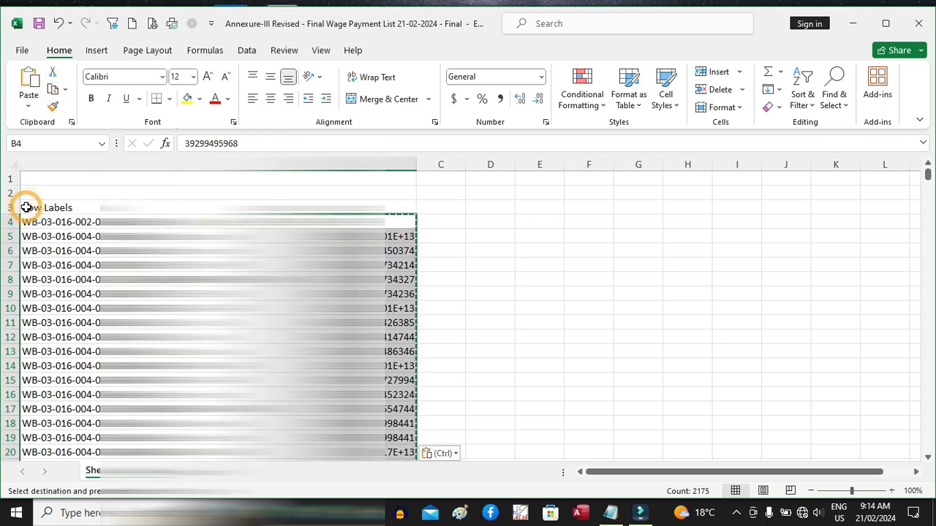
- Format the filled Account No cells as Number with 0 decimal places
key("ctrl+1")
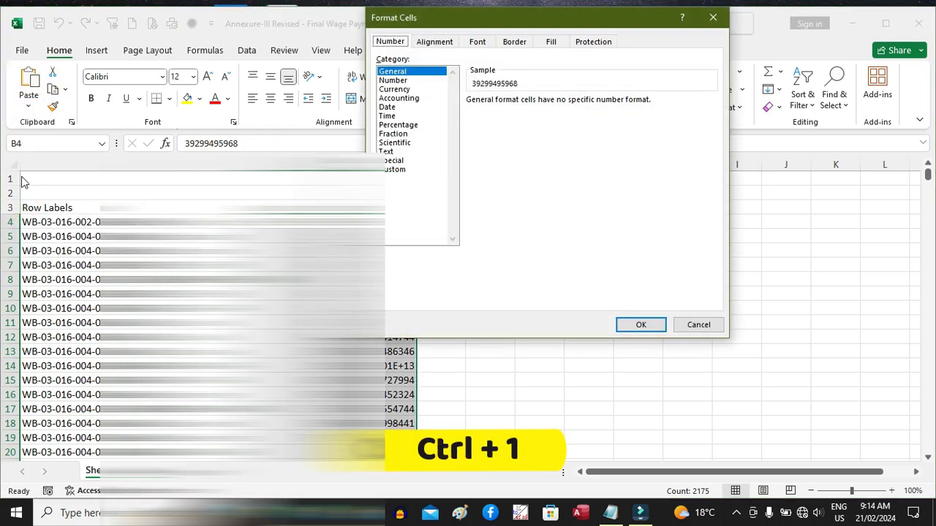
left_click(393, 81)
left_click(559, 105)
left_click(559, 105)
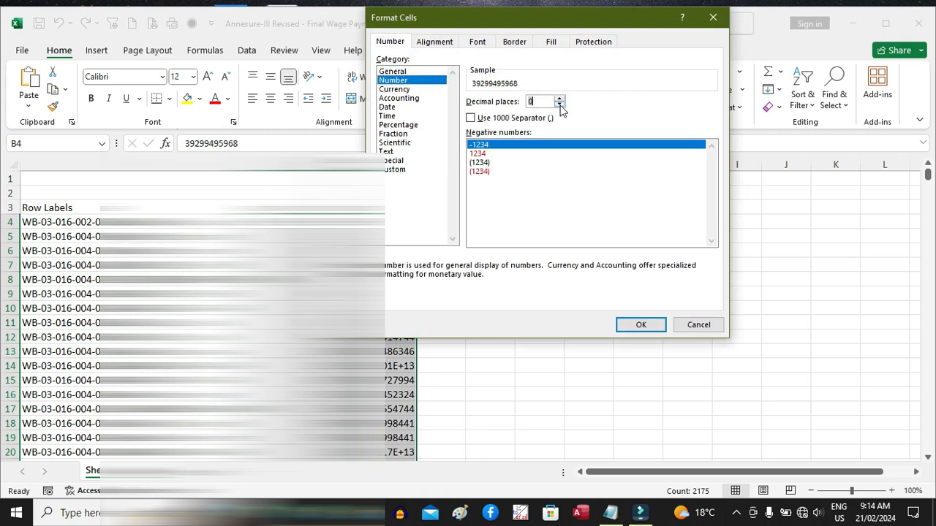
left_click(641, 326)
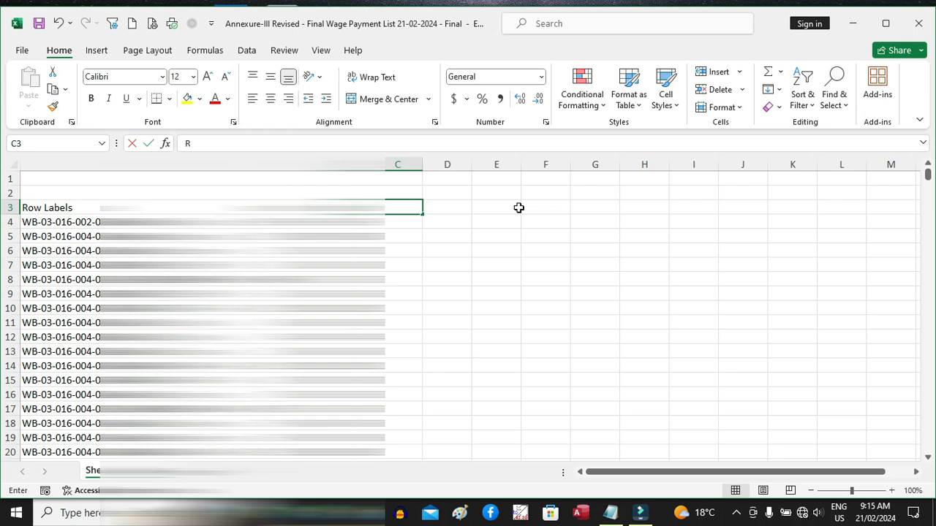
- Enter the heading "Remarks" in C3
type("Rem")
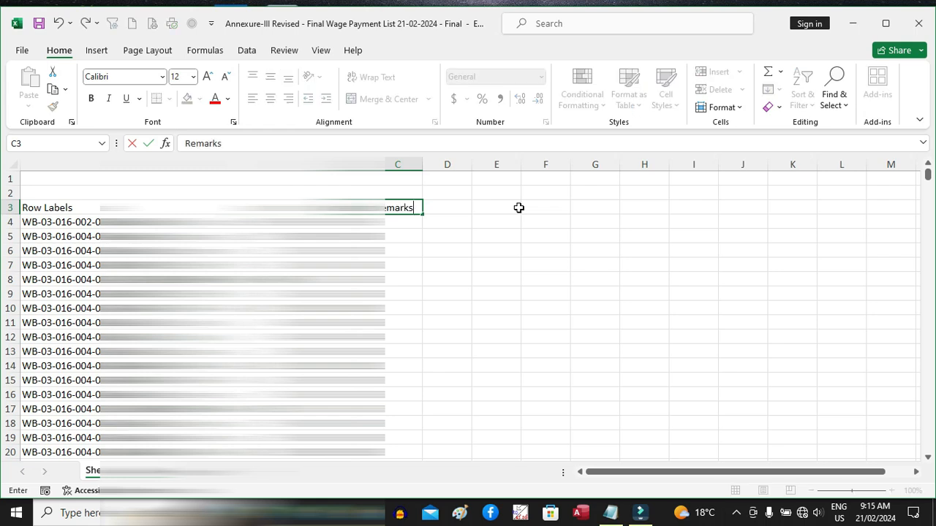
type("arks")
key("Return")
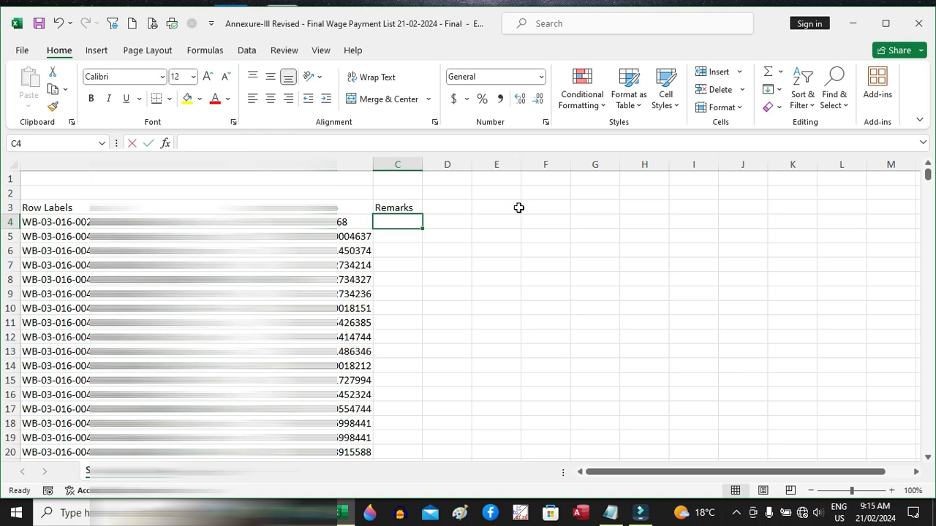
- Enter the formula =COUNTIF(B4:B2177,B4) in C4 to count how often the account number occurs, leaving out the Grand Total row
type("=count")
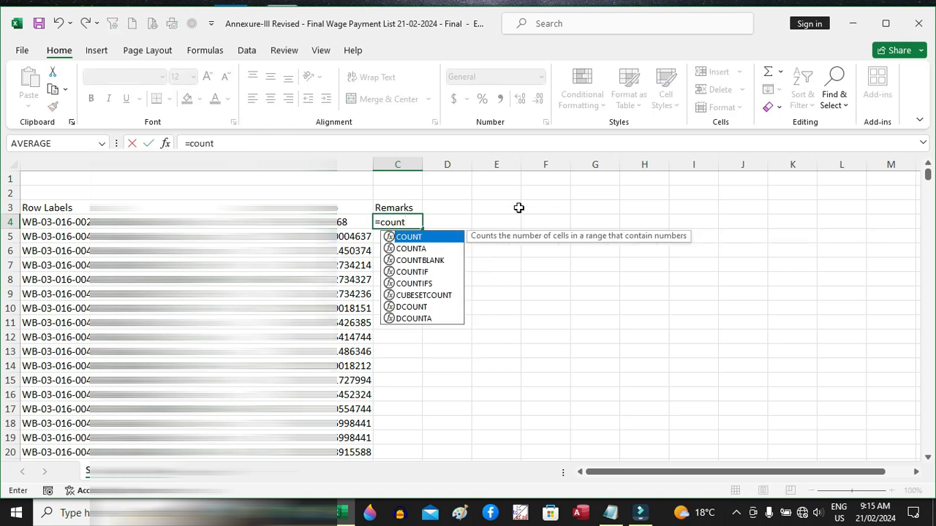
type("if")
key("Tab")
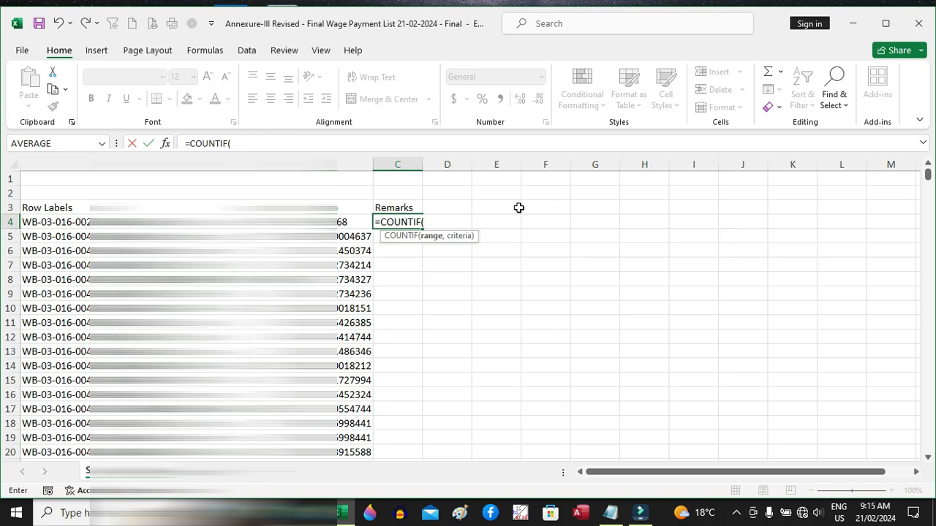
left_click(341, 222)
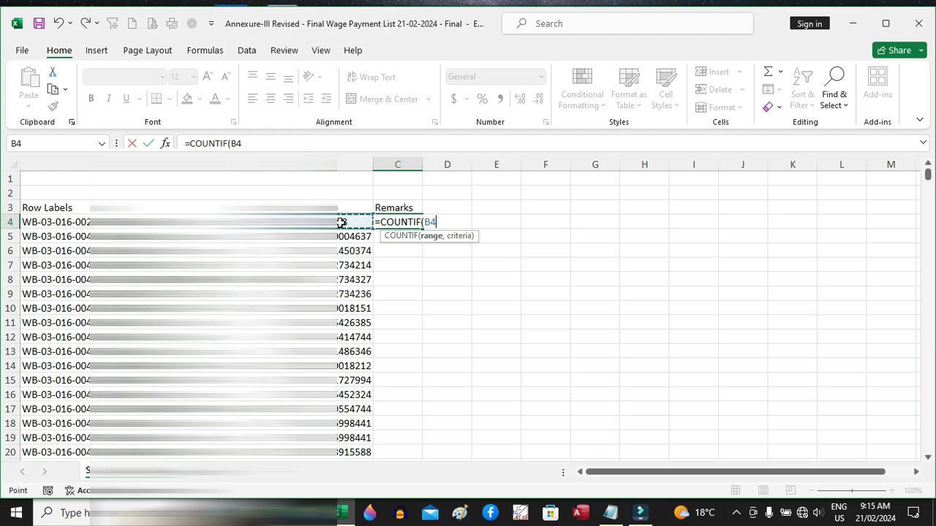
key("ctrl+shift+Down")
key("shift+Up")
left_click(300, 143)
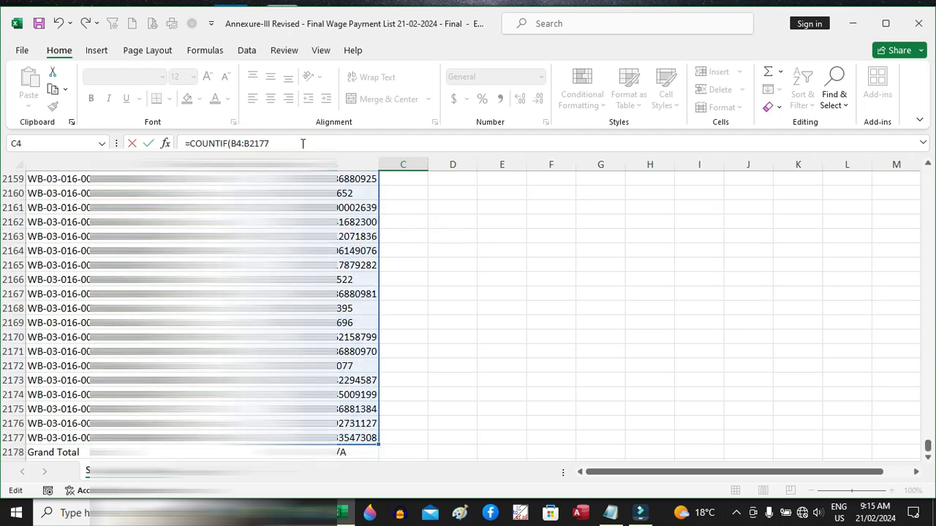
left_click_drag(928, 446, 927, 152)
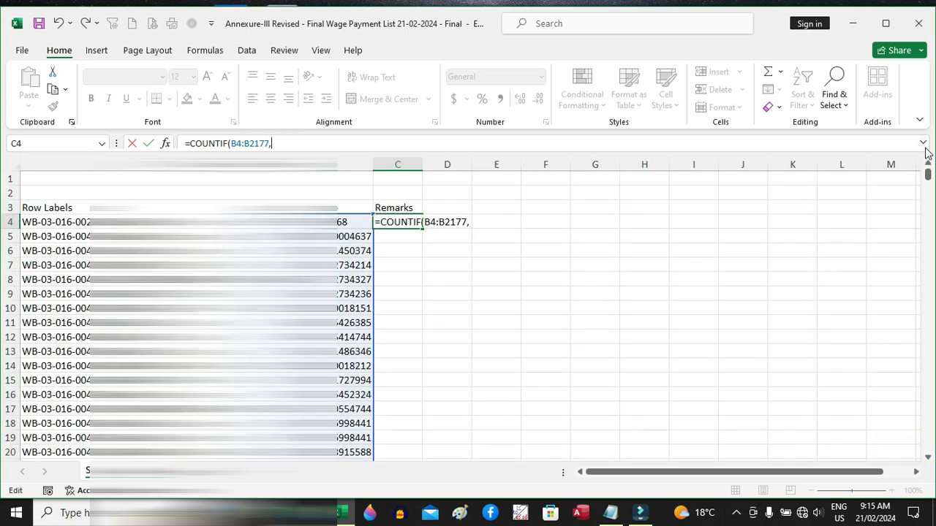
left_click(341, 222)
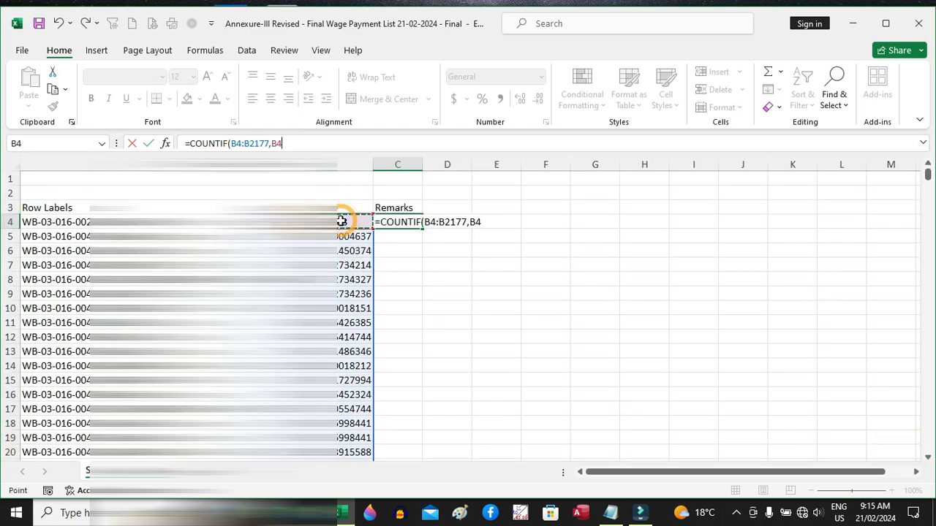
type(")")
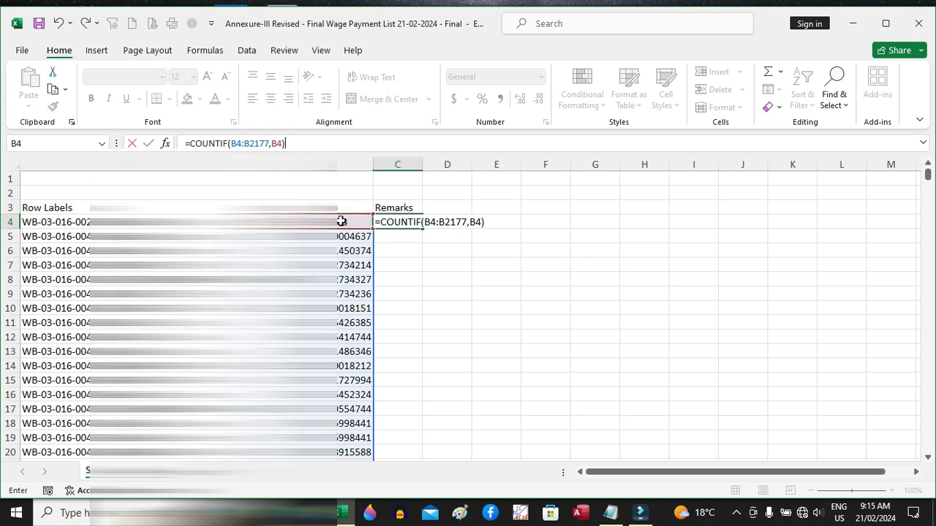
key("Return")
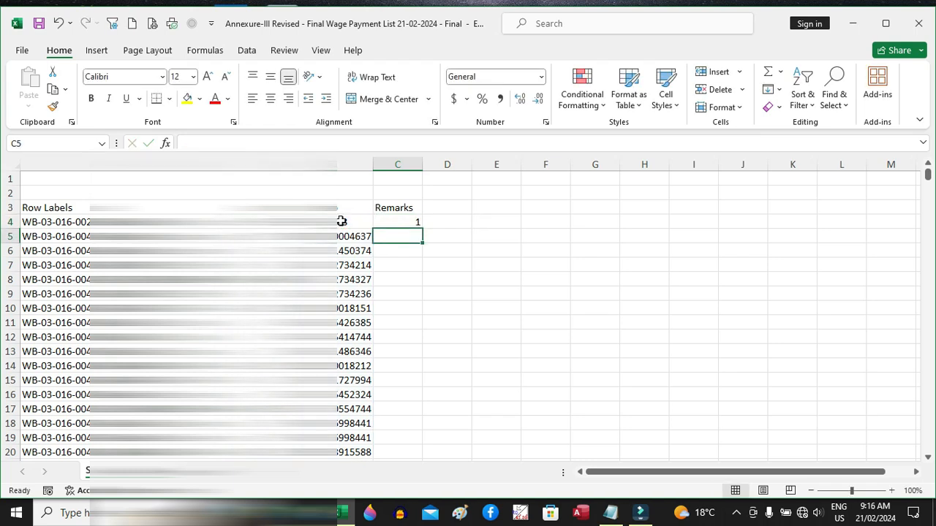
- Make the count range in C4's COUNTIF formula absolute as $B$4:$B$2177, keeping the B4 criterion relative
left_click(407, 222)
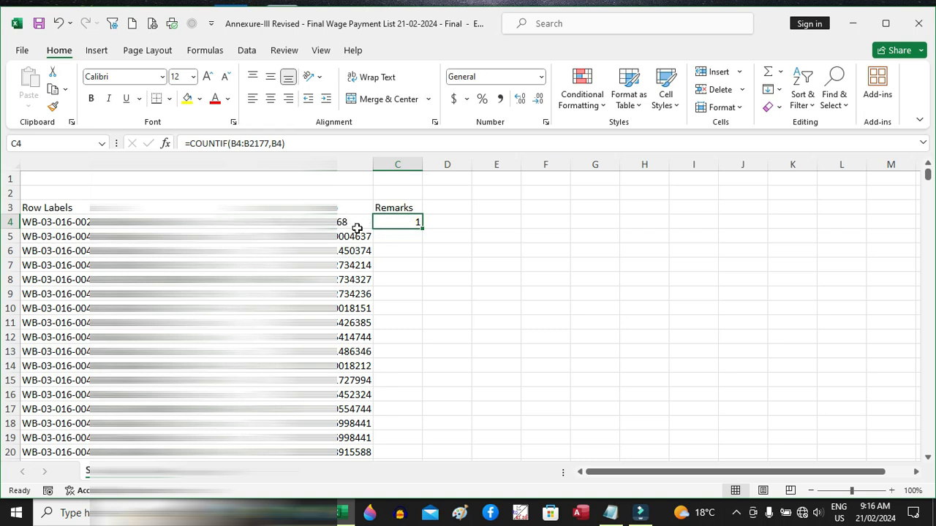
left_click(235, 143)
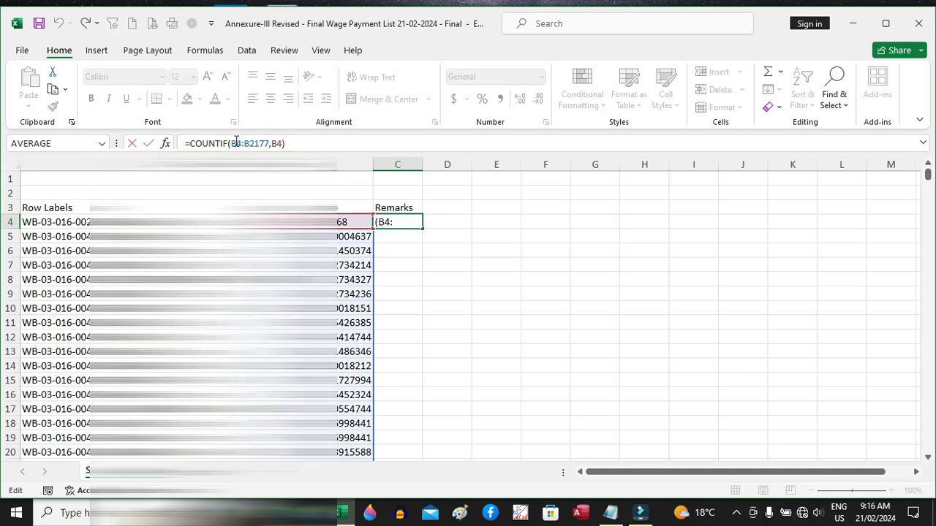
double_click(235, 142)
key("F4")
left_click(267, 142)
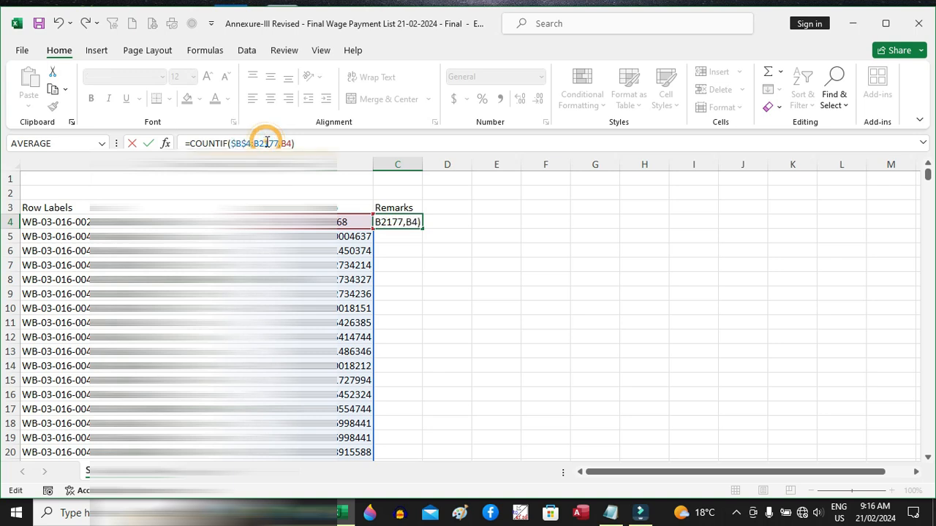
double_click(267, 142)
key("F4")
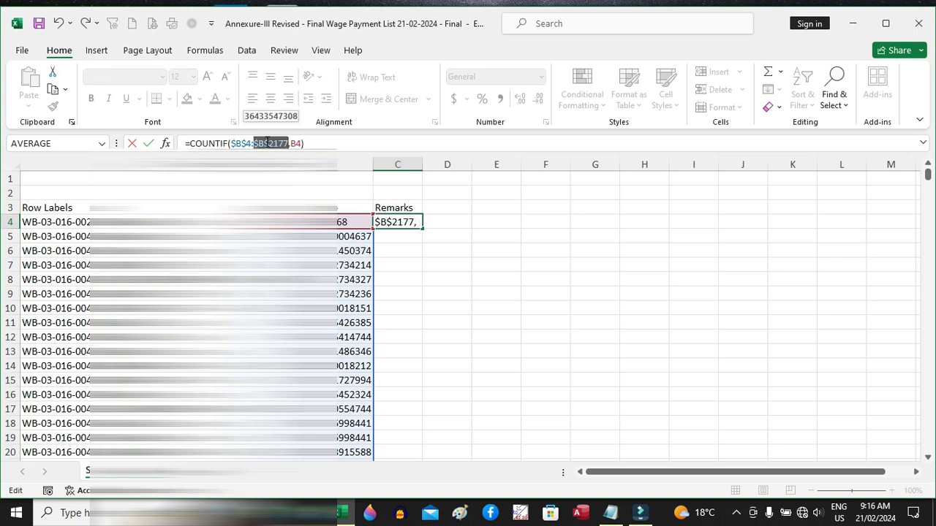
key("Return")
- Change C4 to =IF(COUNTIF($B$4:$B$2177,B4)>1,"Duplicate Account","Unique") and fill the formula down the Remarks column
left_click(397, 226)
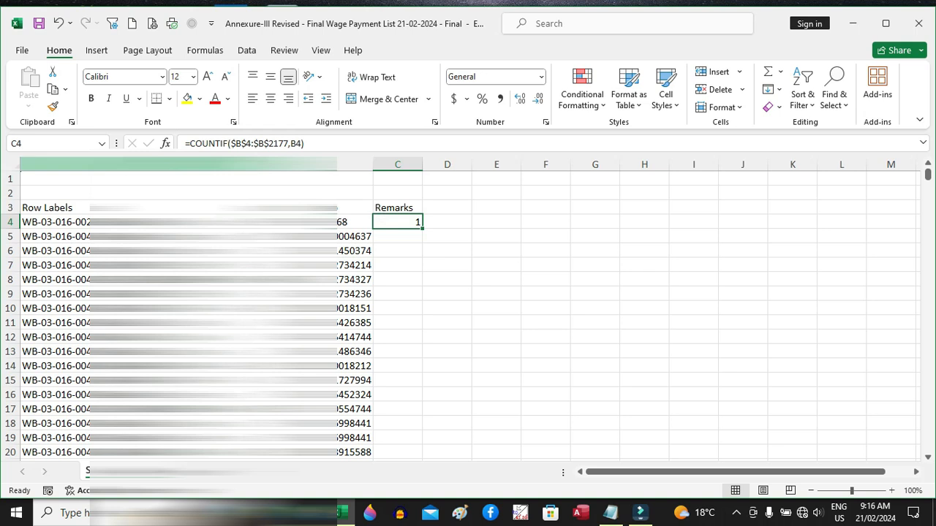
left_click(189, 143)
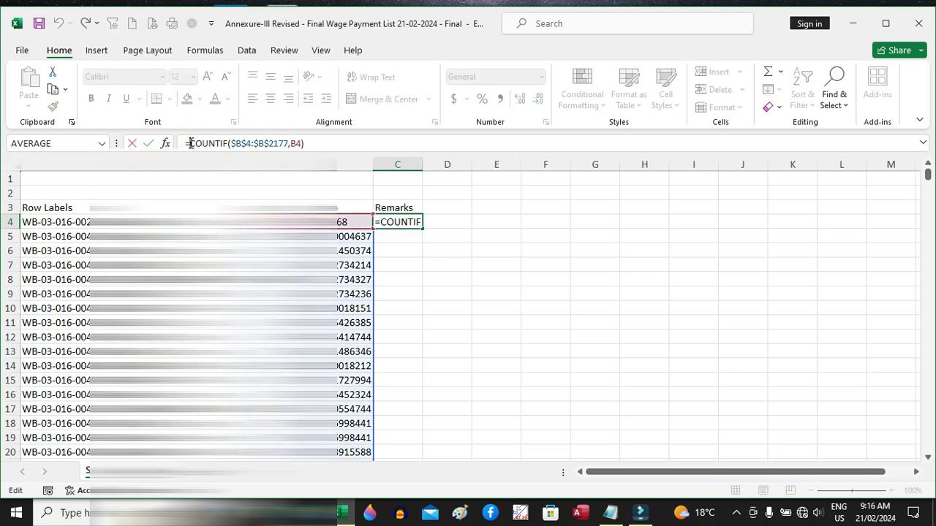
type("IF(")
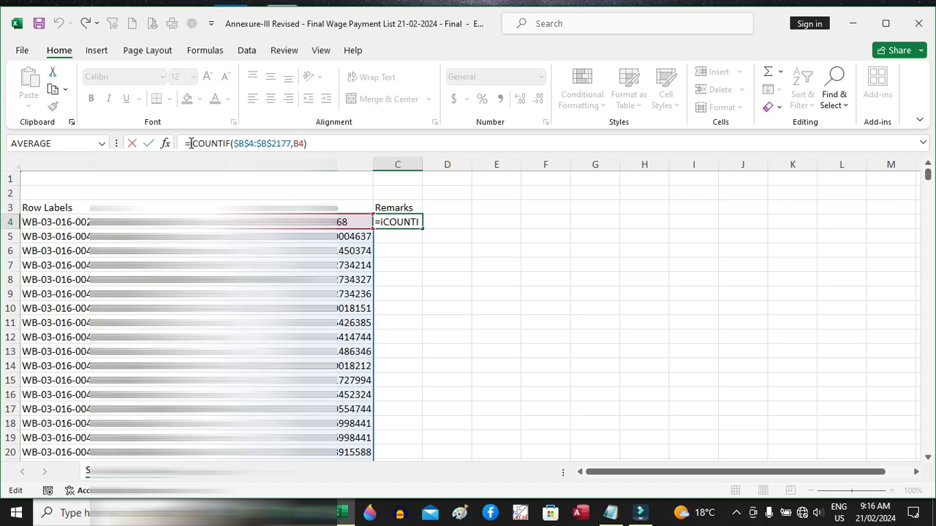
left_click(327, 141)
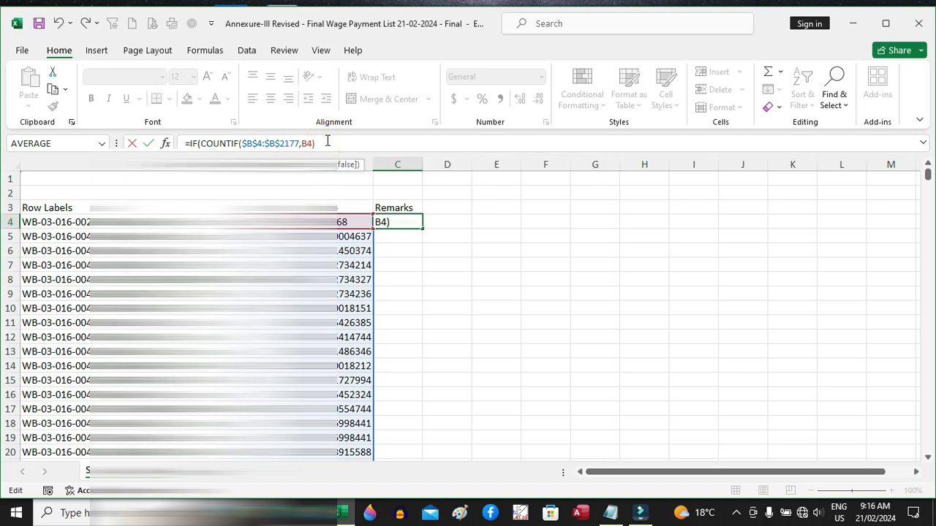
type(">1,\"Duplicate")
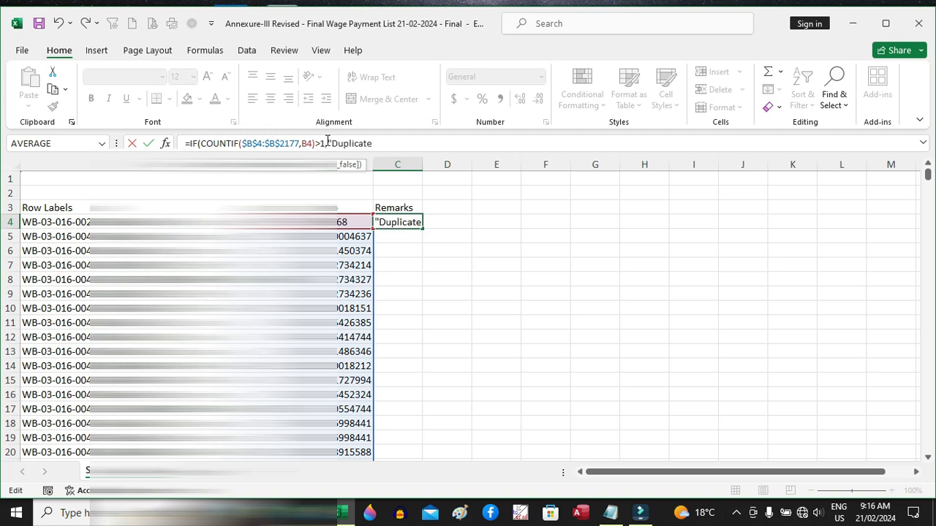
type(" Account\"")
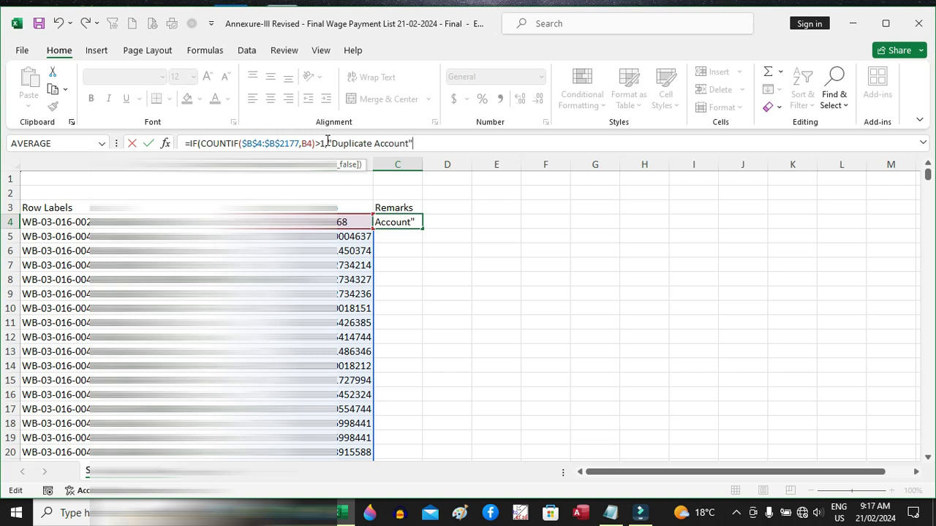
type(",\"Unique\"")
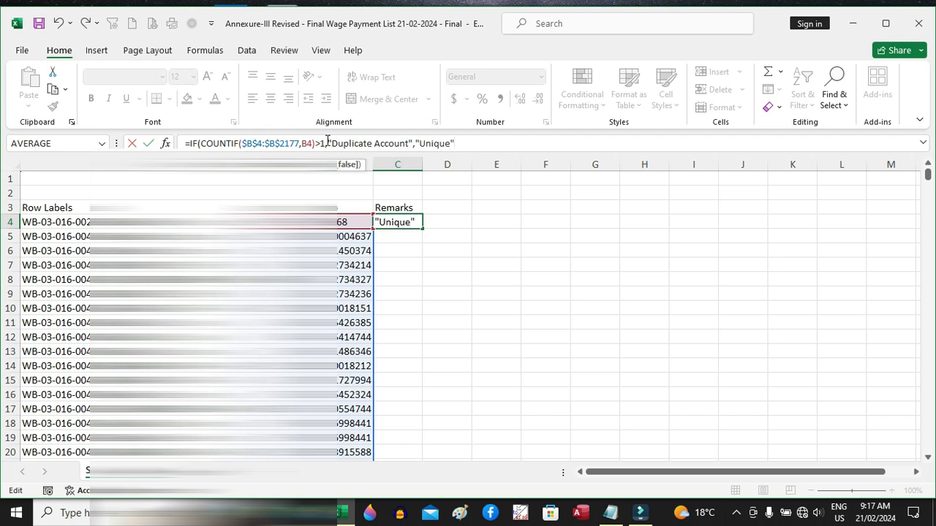
type(")")
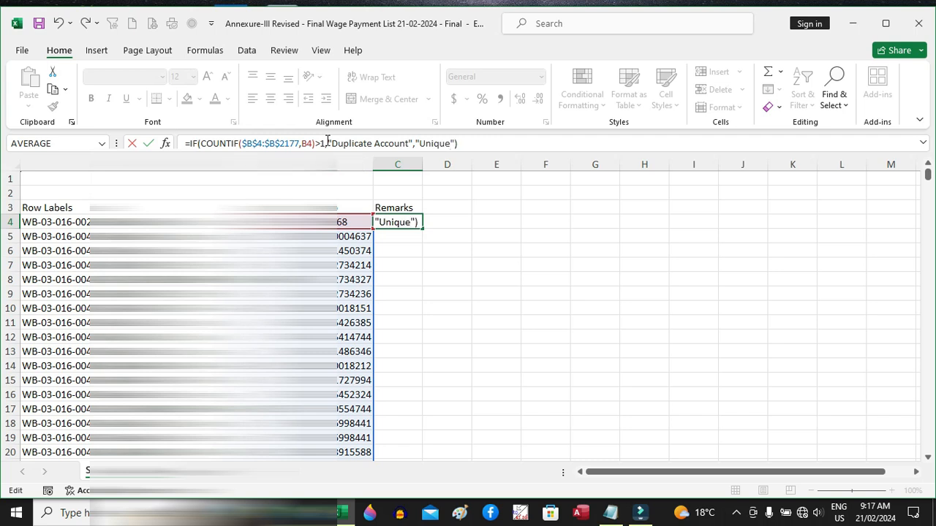
key("Return")
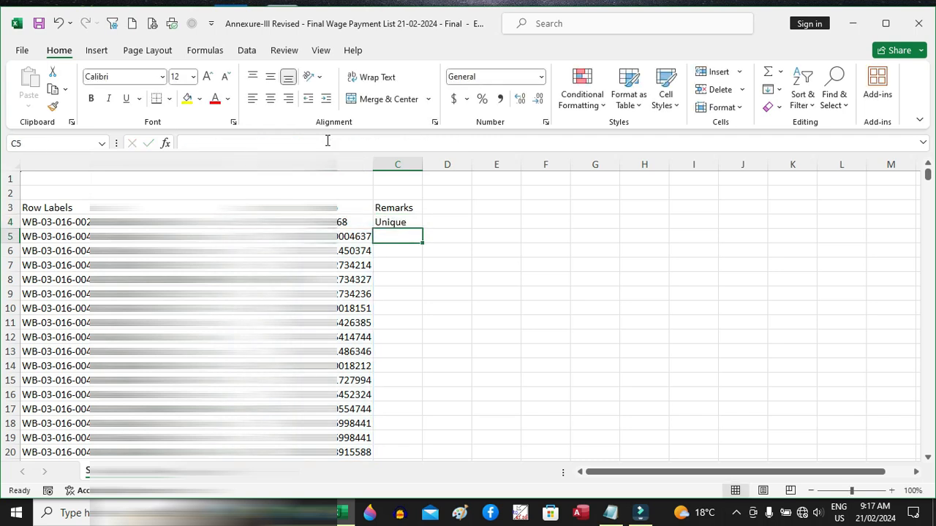
left_click(408, 222)
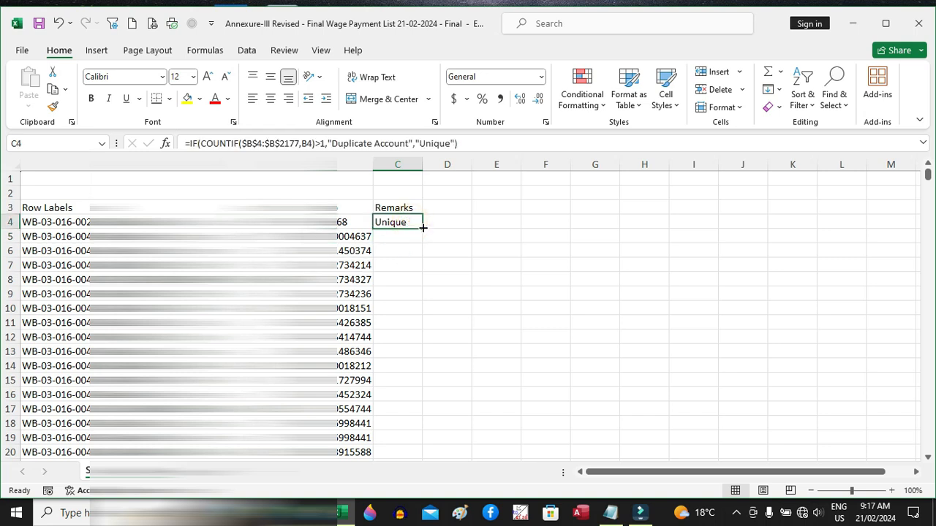
double_click(422, 228)
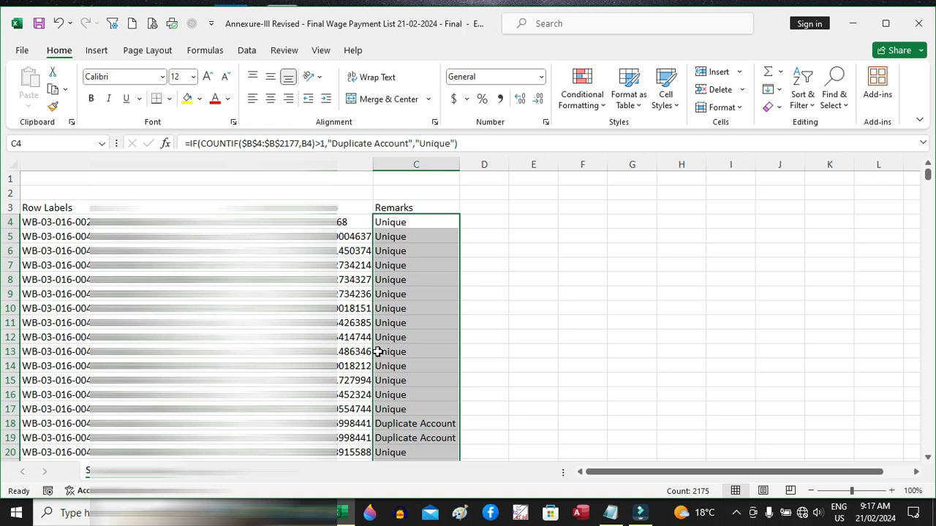
- Add a filter to the header row 3 and filter the Remarks column to only Duplicate Account
left_click(14, 208)
left_click(247, 50)
left_click(462, 81)
left_click(452, 208)
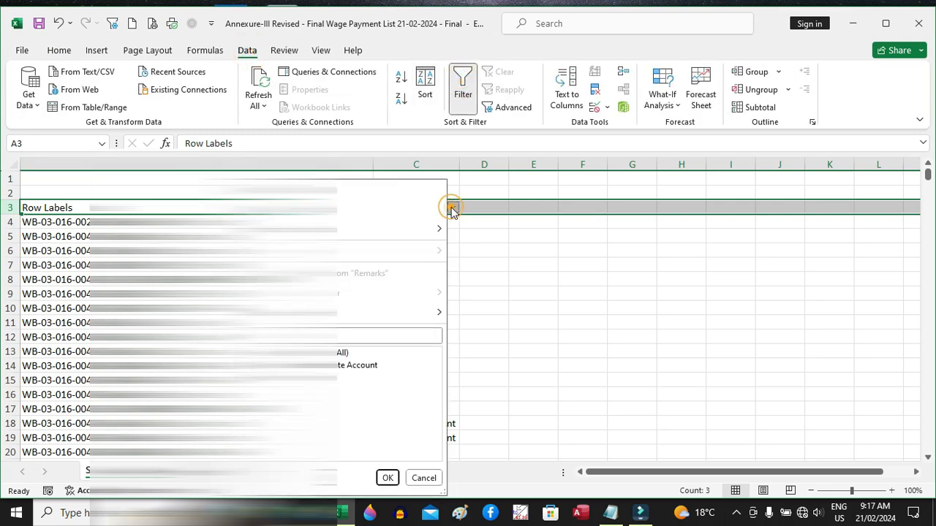
left_click(326, 353)
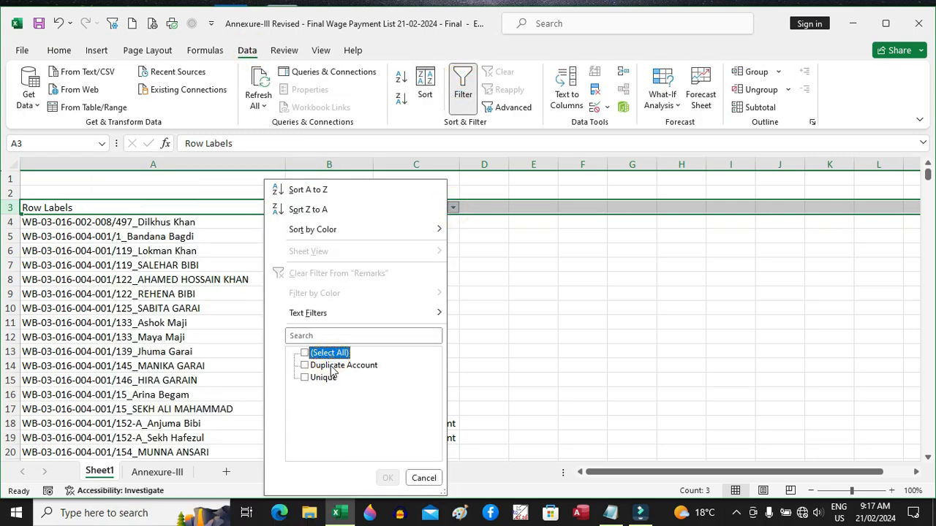
left_click(330, 366)
left_click(388, 478)
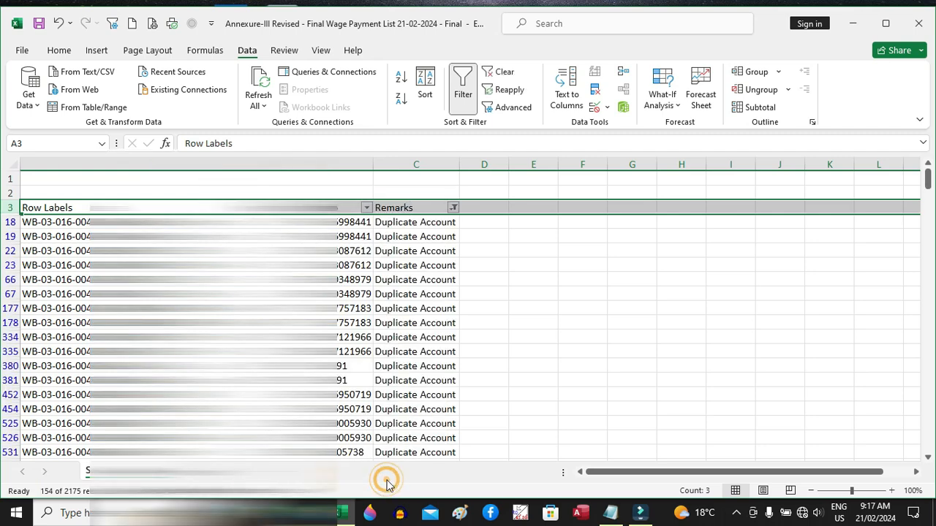